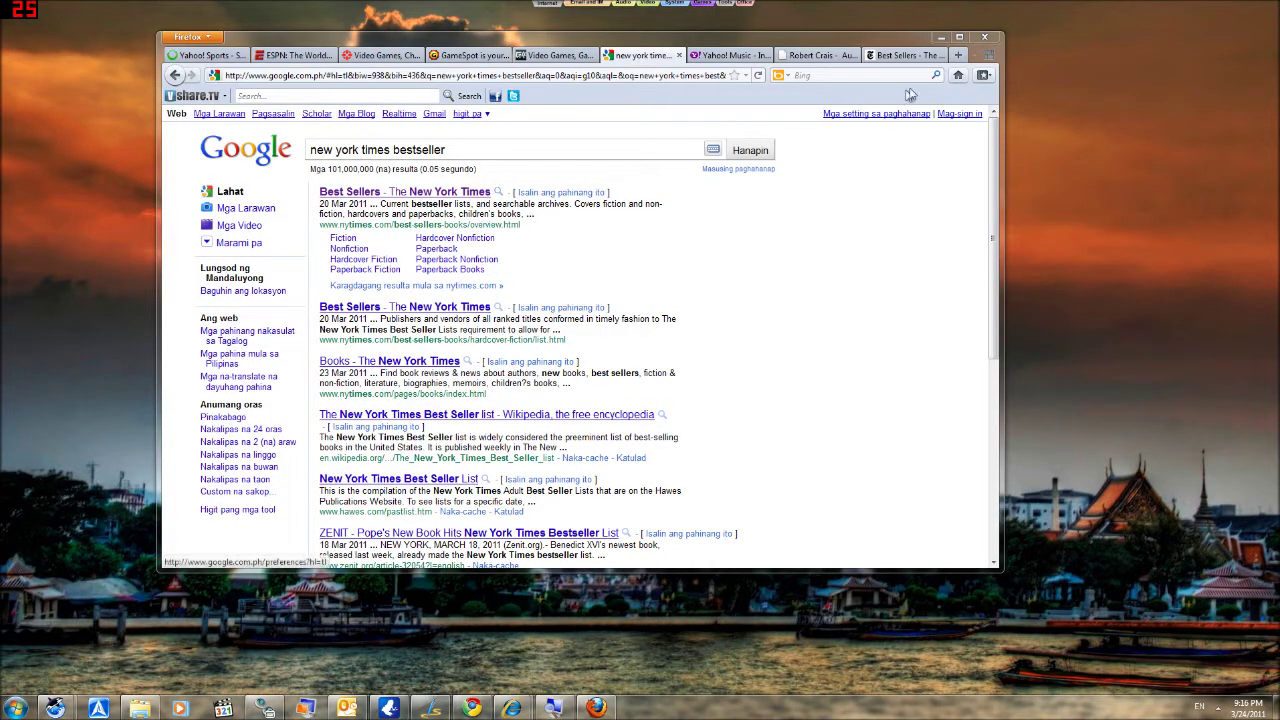
Look through the open tabs one by one, from the sports and gaming sites to the Robert Crais and New York Times Best Sellers pages
left_click(980, 58)
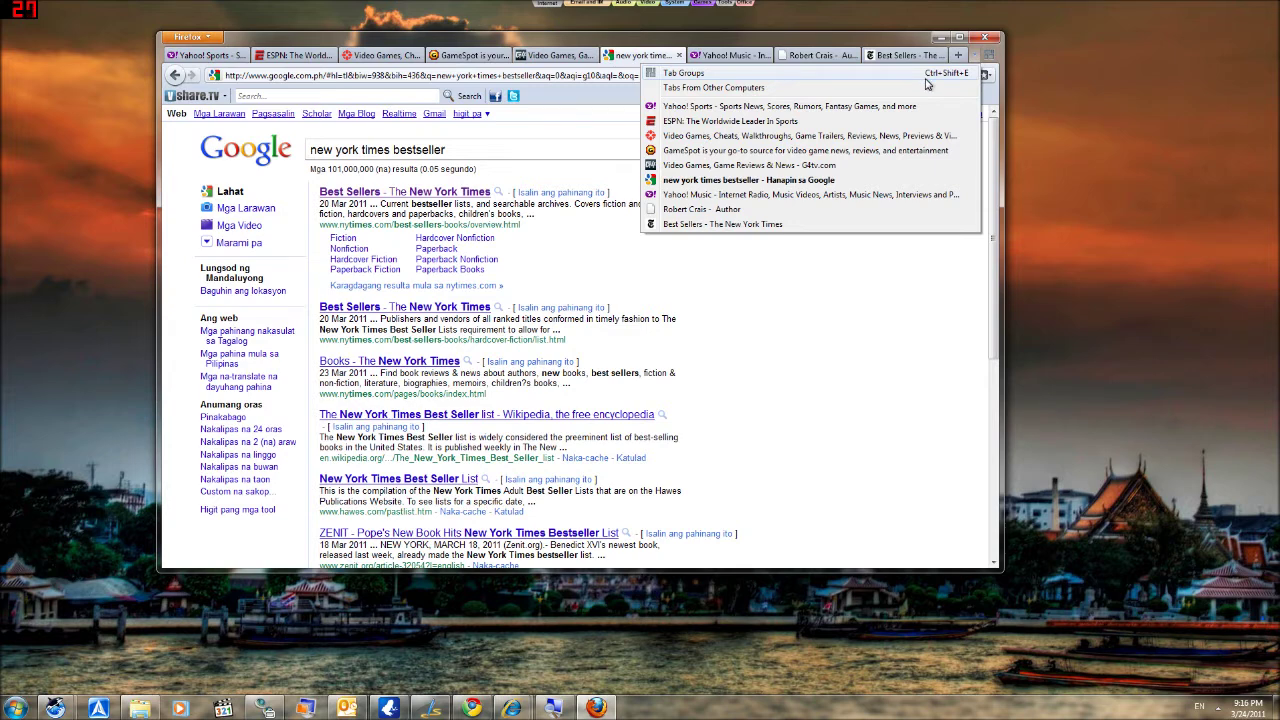
left_click(875, 345)
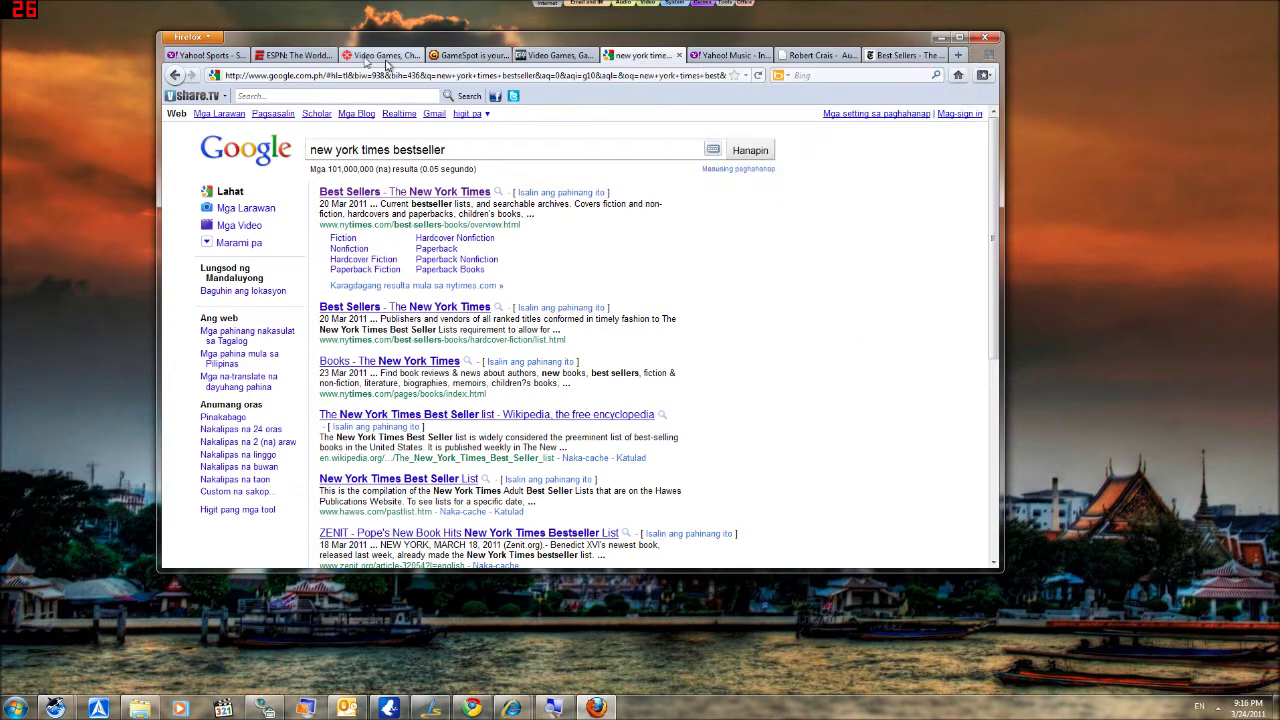
left_click(235, 58)
left_click(300, 56)
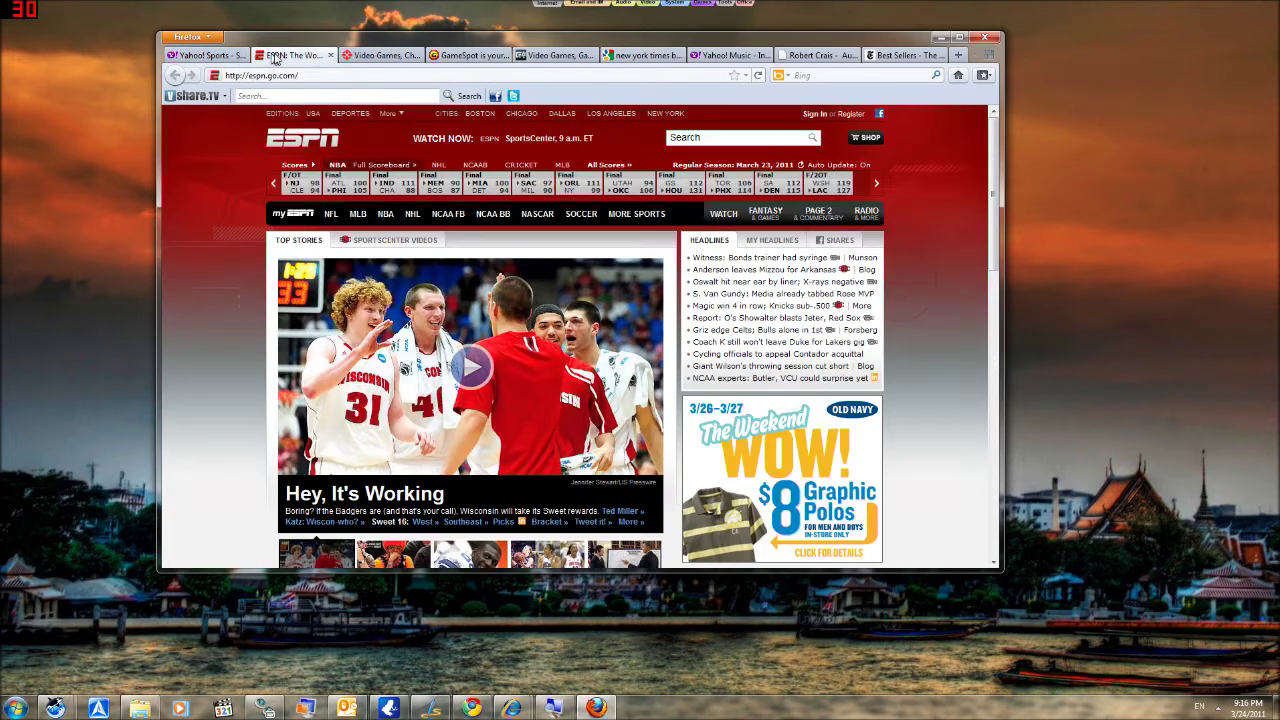
left_click(390, 57)
left_click(470, 56)
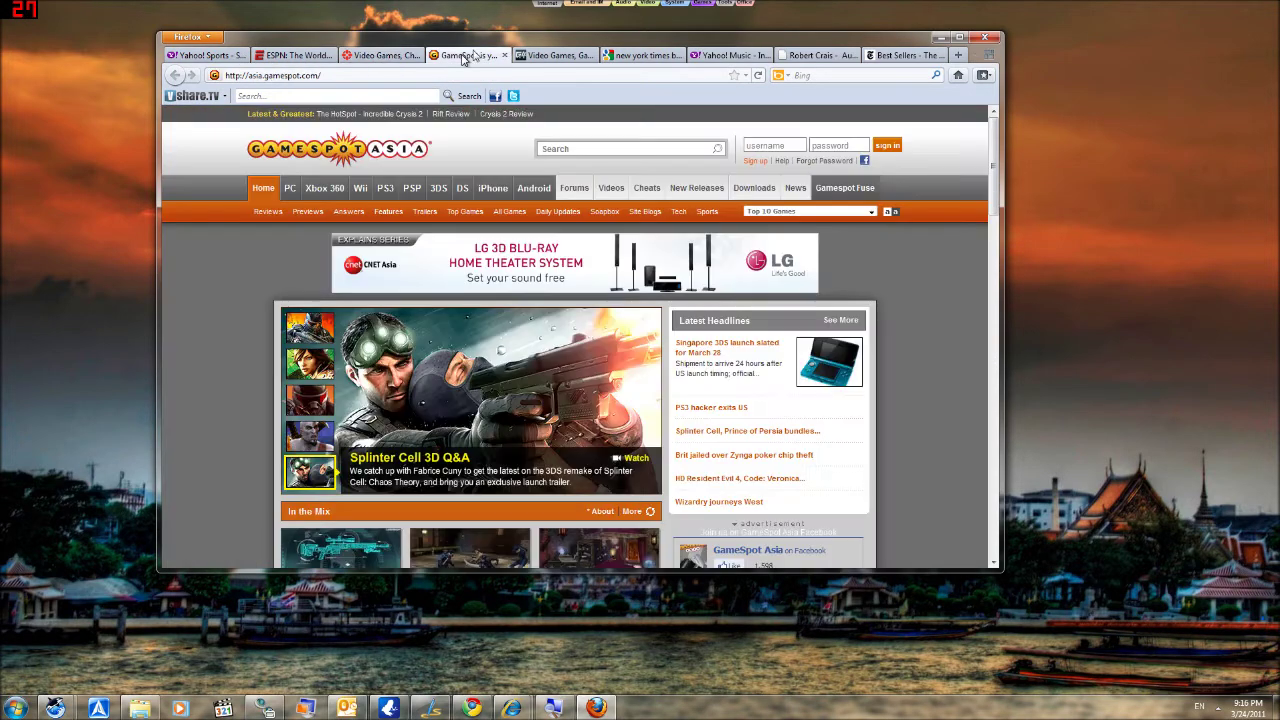
left_click(552, 56)
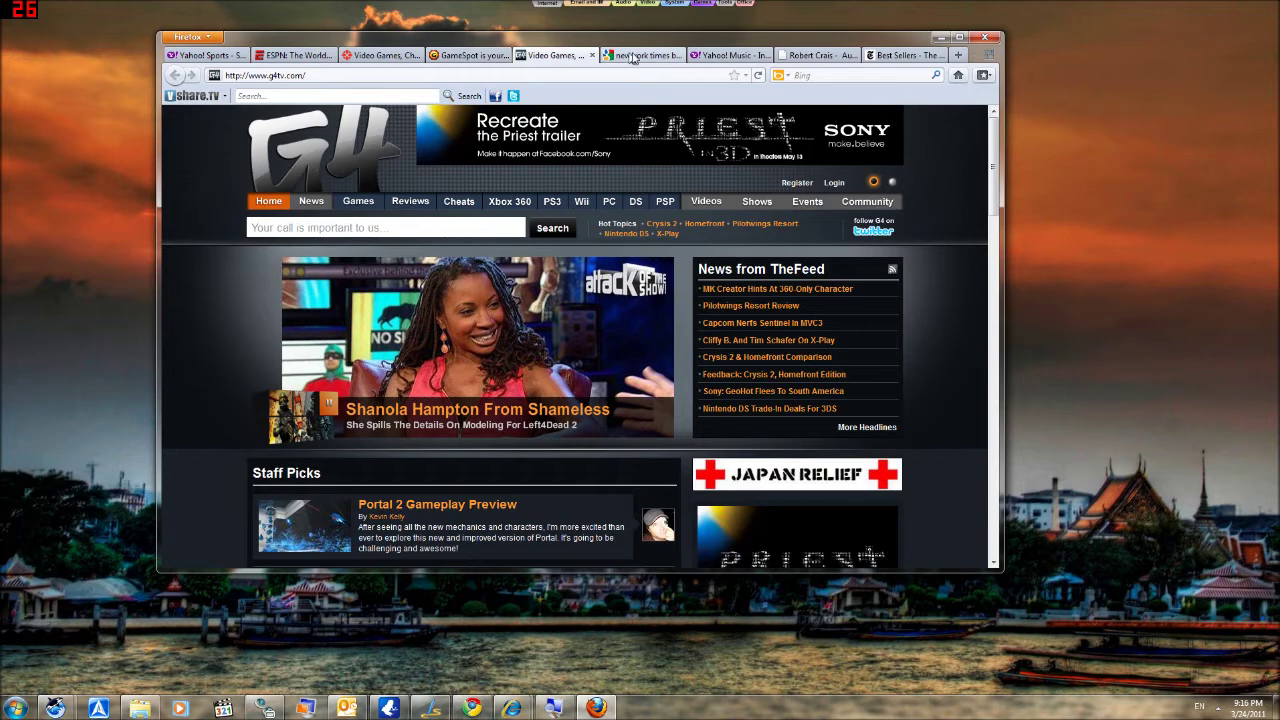
left_click(705, 56)
left_click(655, 57)
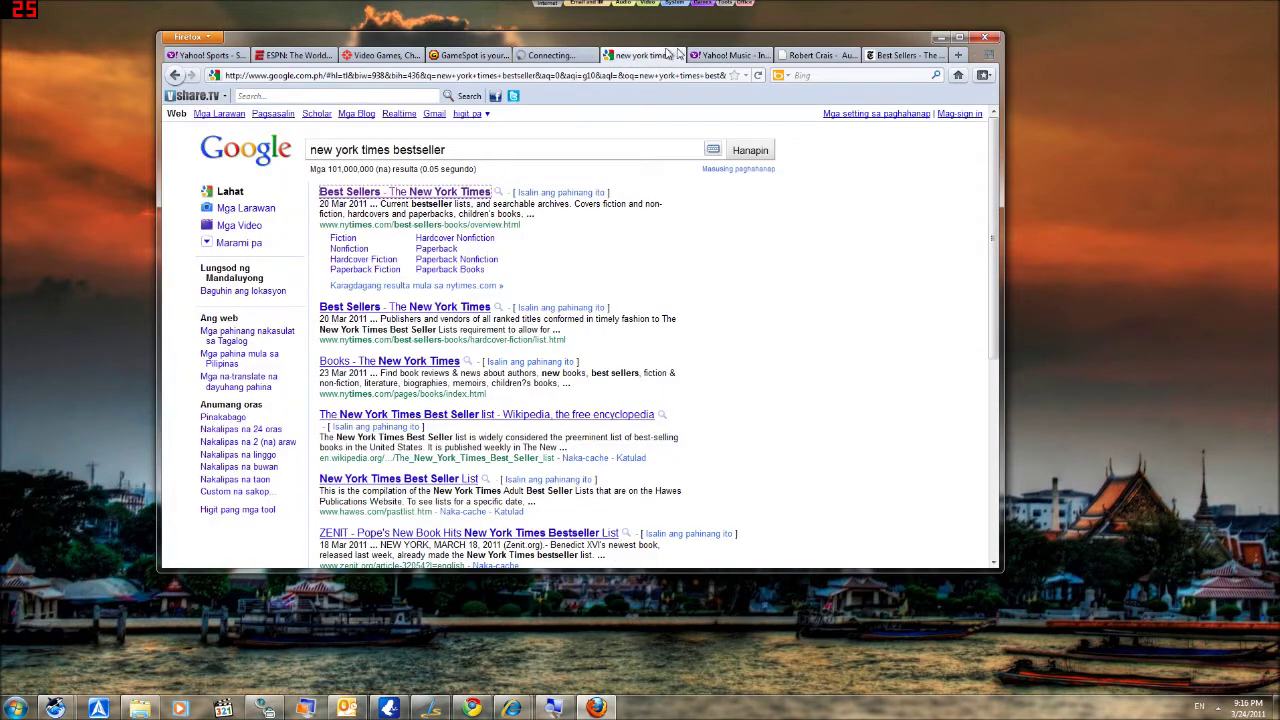
left_click(784, 57)
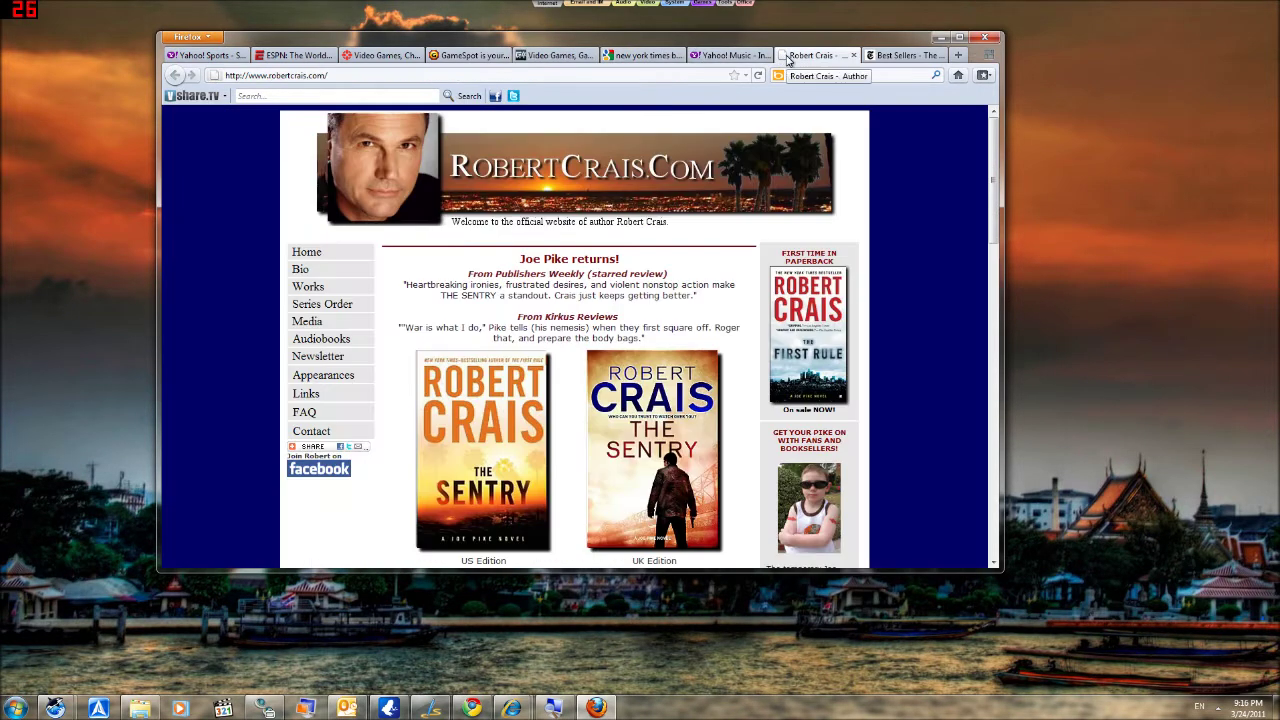
left_click(880, 56)
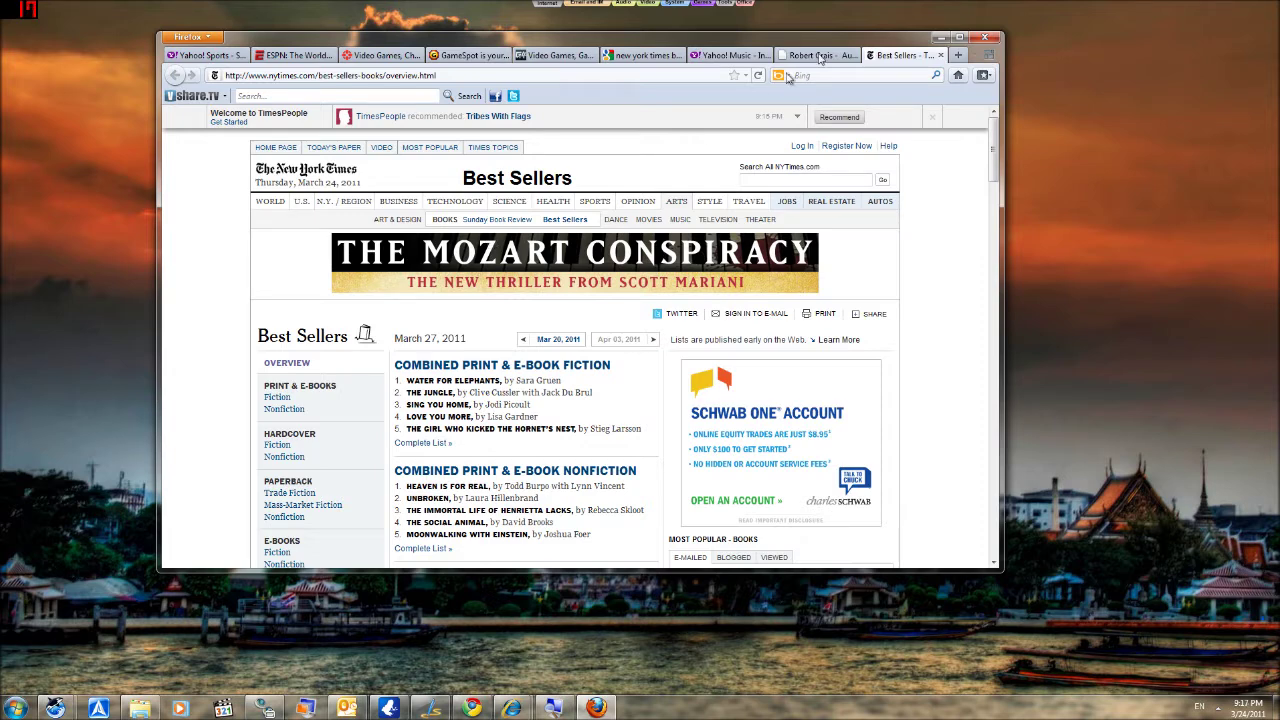
Open the Tab Groups view and move the GameSpot, IGN and G4 video game tabs out into a new group
left_click(976, 57)
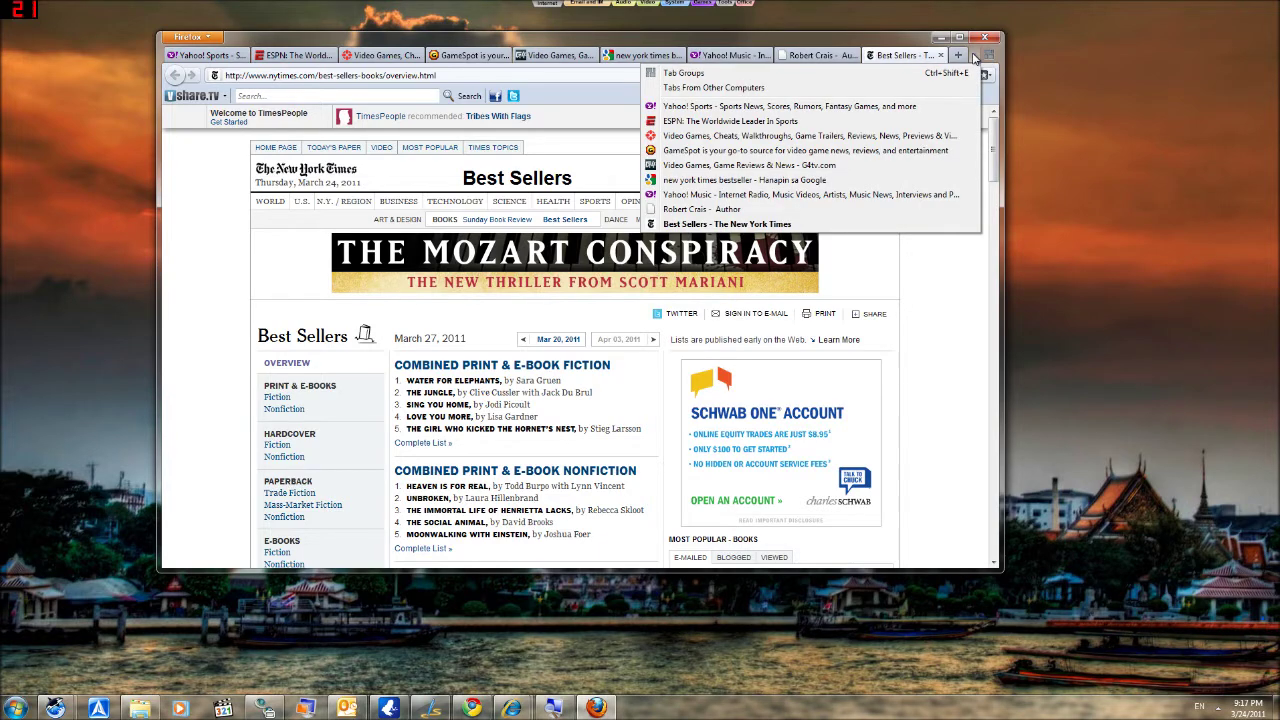
left_click(975, 58)
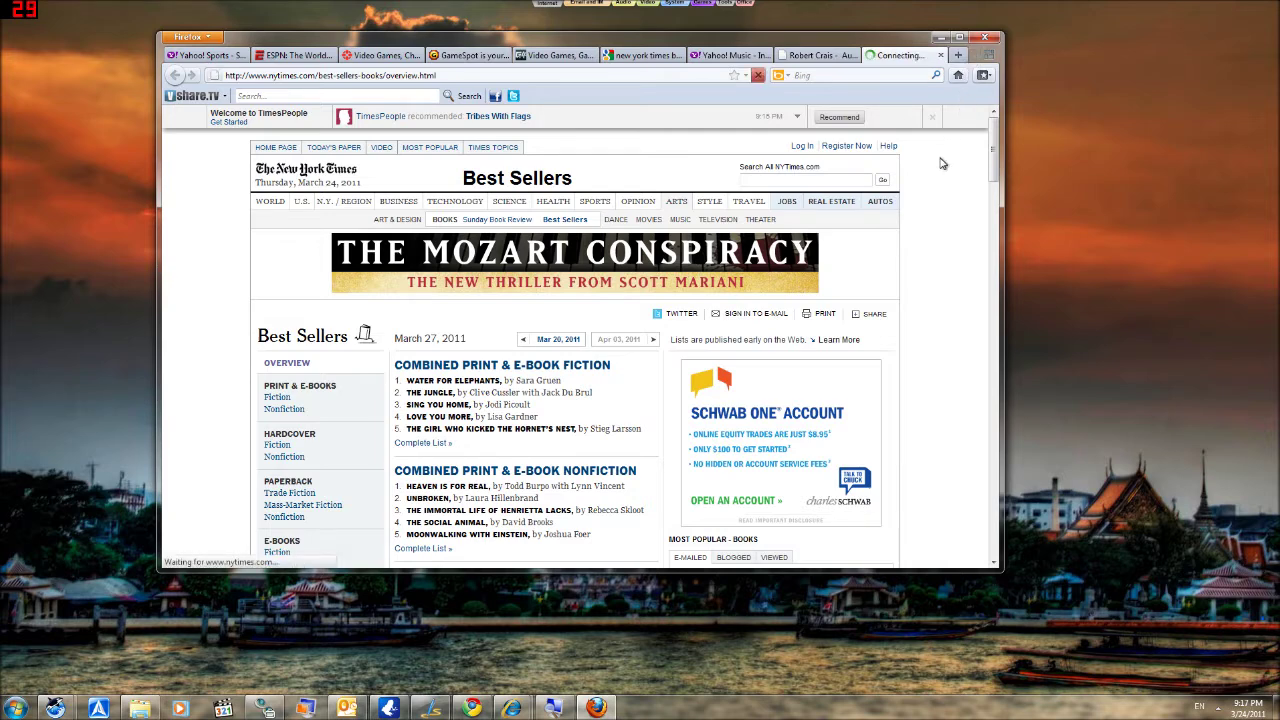
key("ctrl+shift+e")
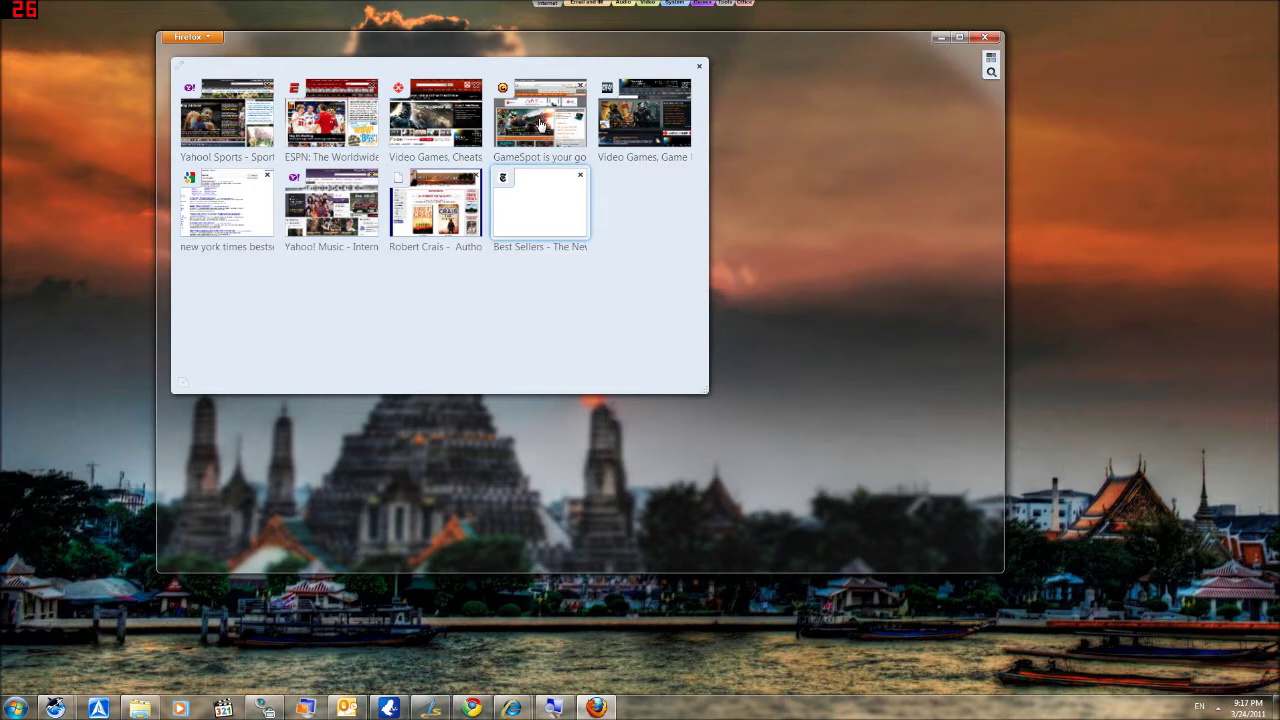
left_click_drag(540, 123, 828, 146)
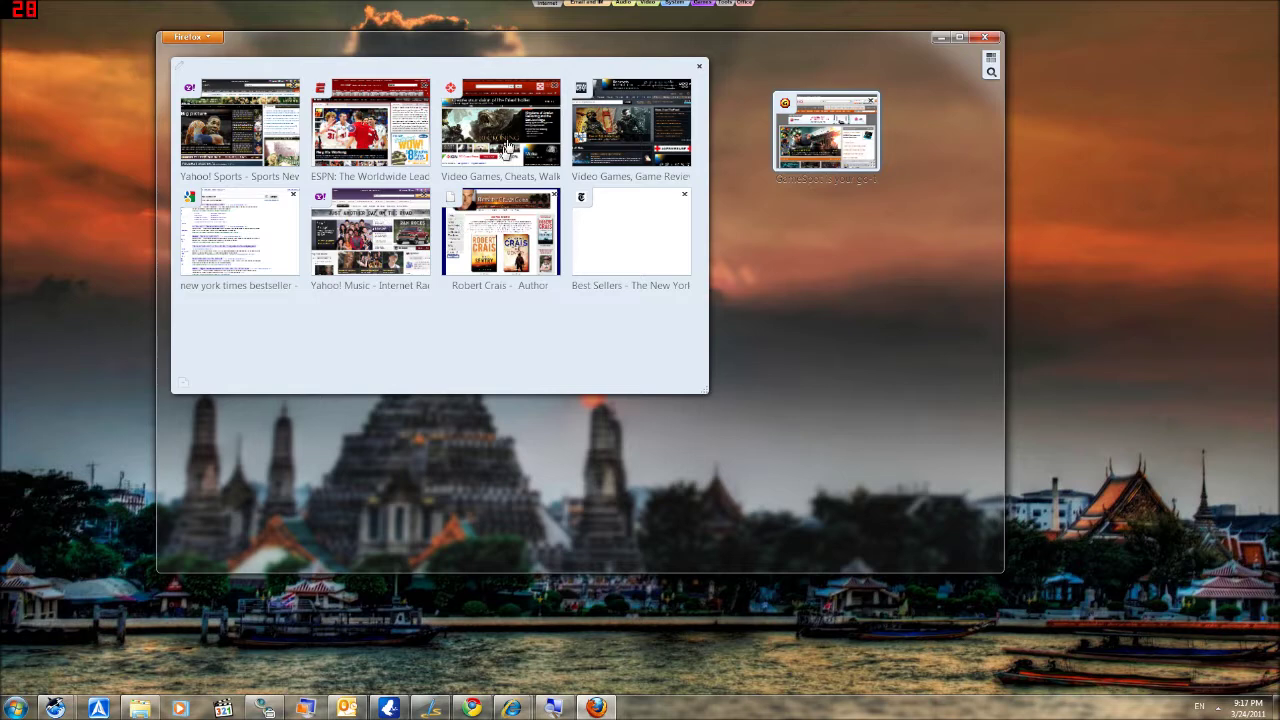
left_click_drag(516, 132, 894, 126)
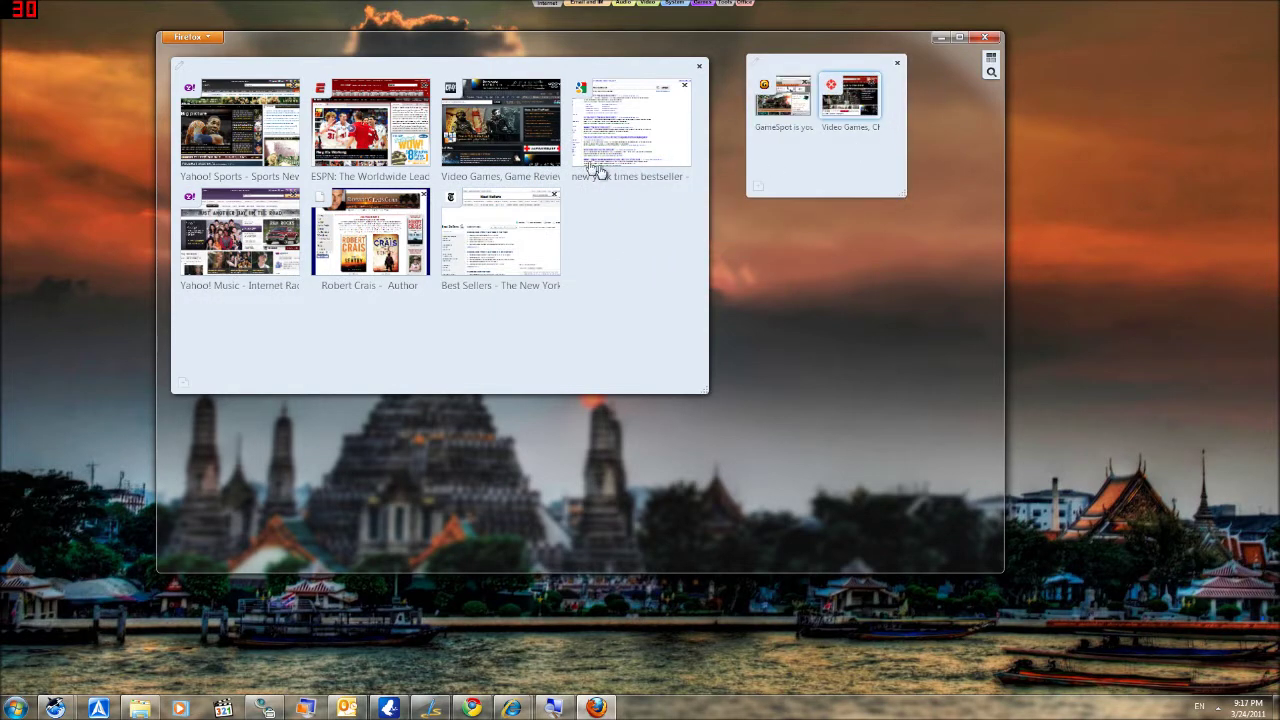
left_click_drag(506, 128, 820, 125)
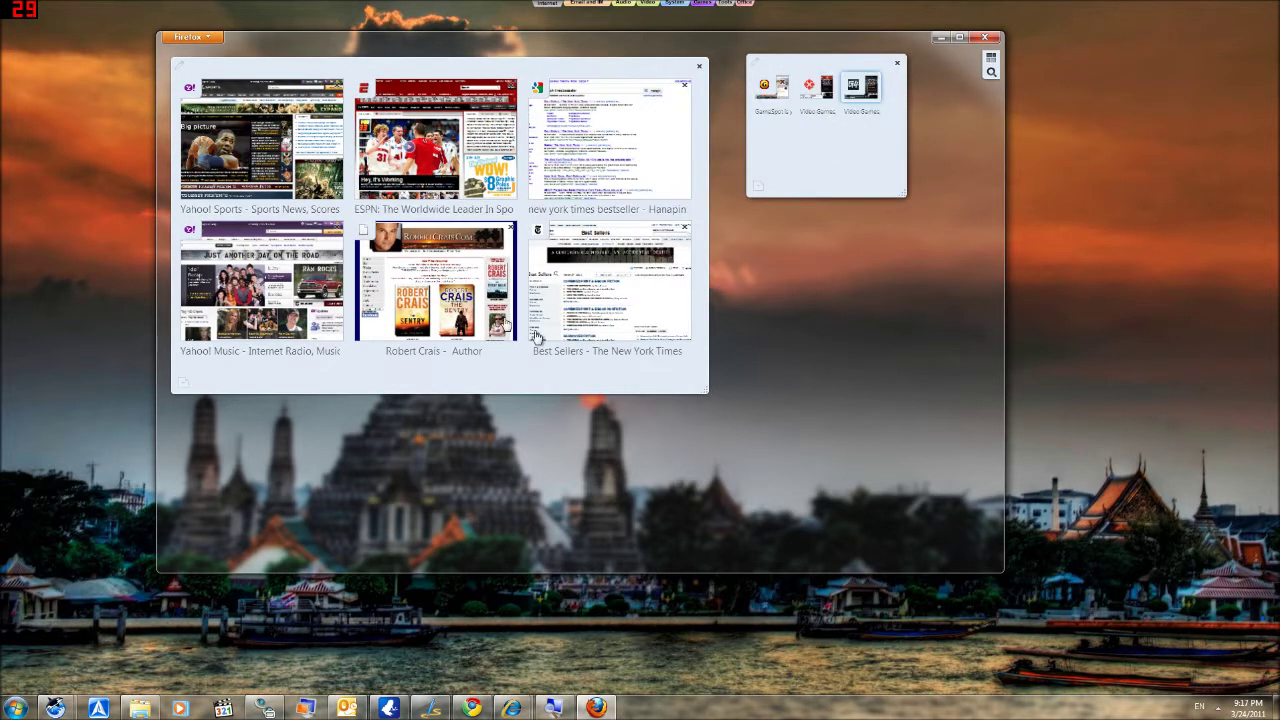
Put the Yahoo! Music, Best Sellers and Robert Crais tabs in a second new group, and close the New York Times bestseller search tab
left_click_drag(303, 270, 916, 346)
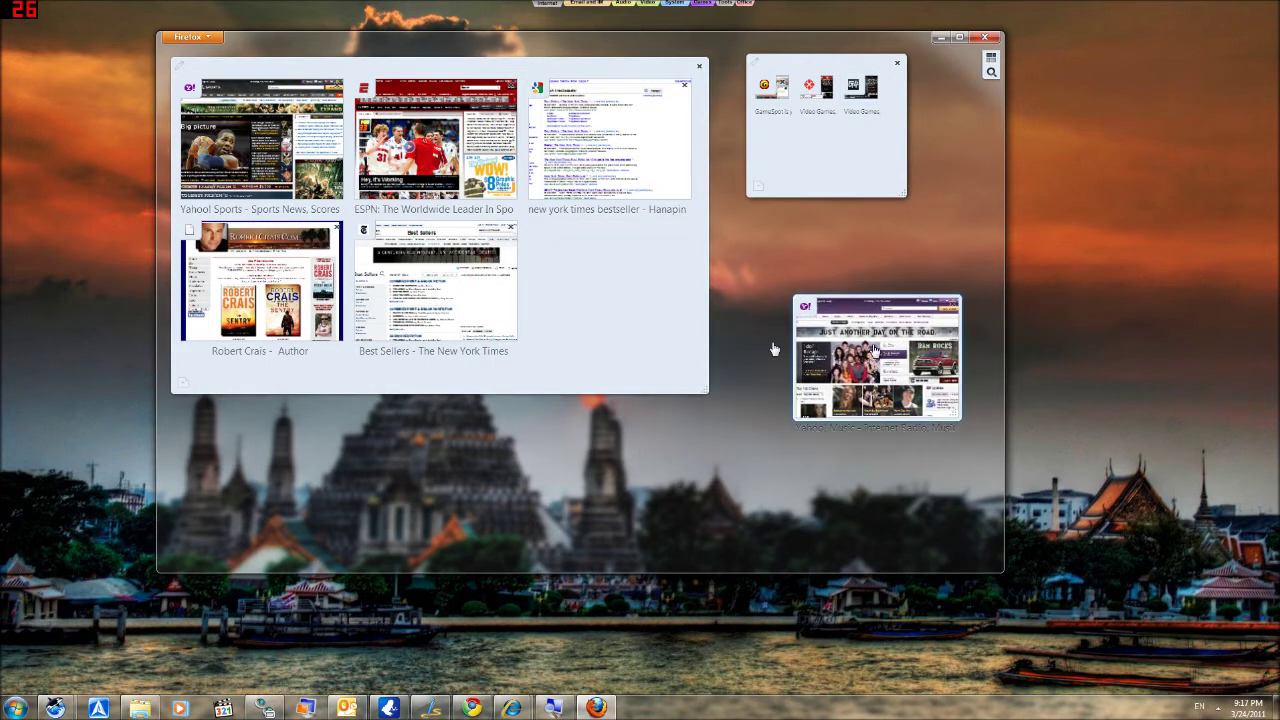
left_click_drag(425, 268, 915, 335)
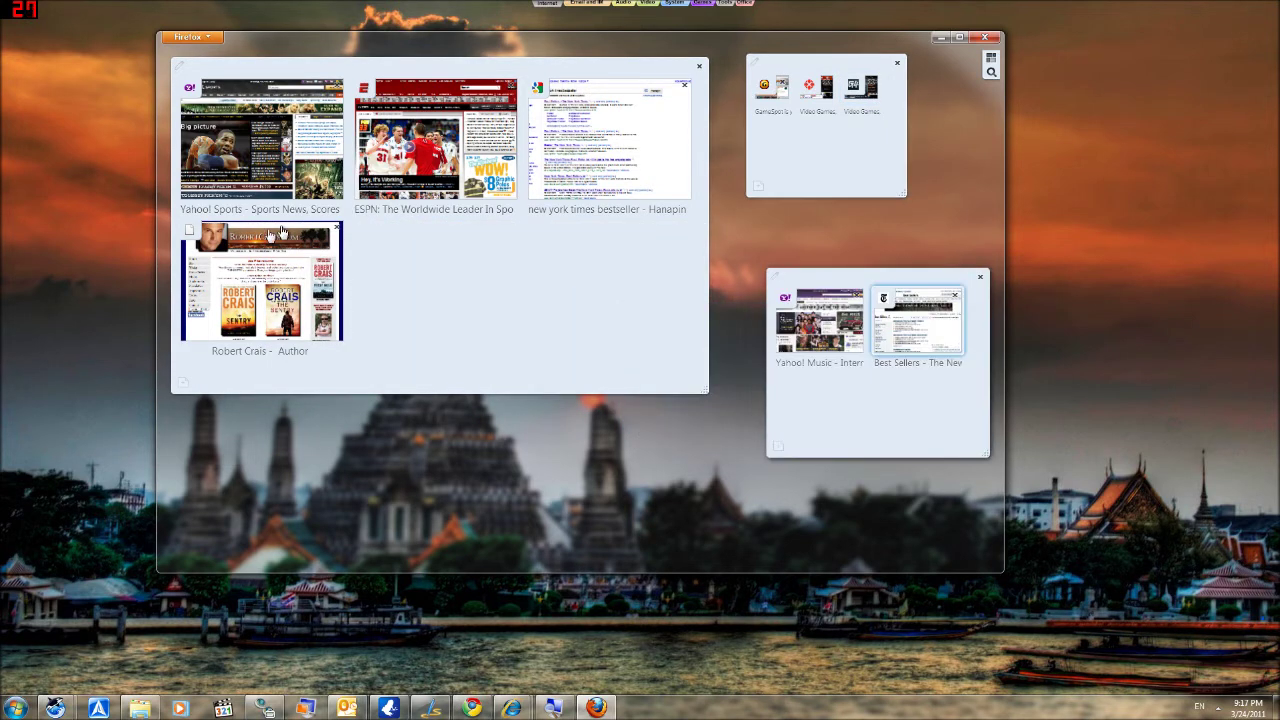
left_click_drag(393, 308, 930, 330)
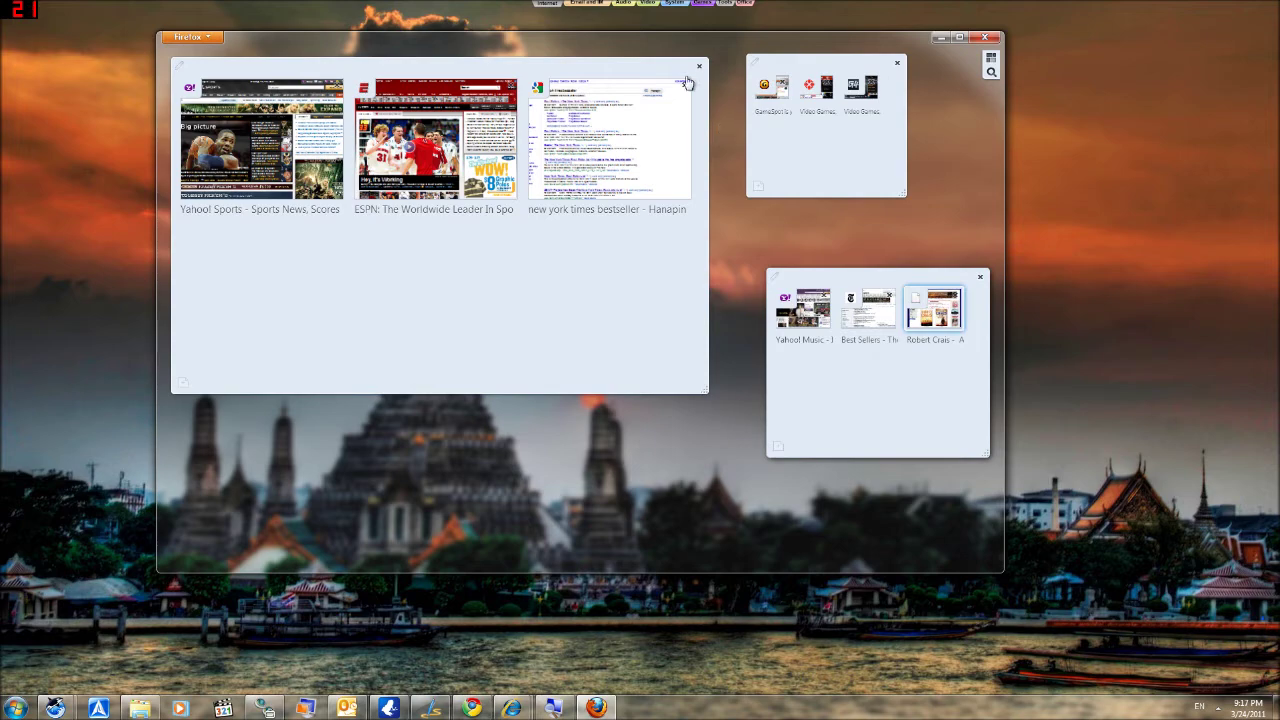
left_click(684, 90)
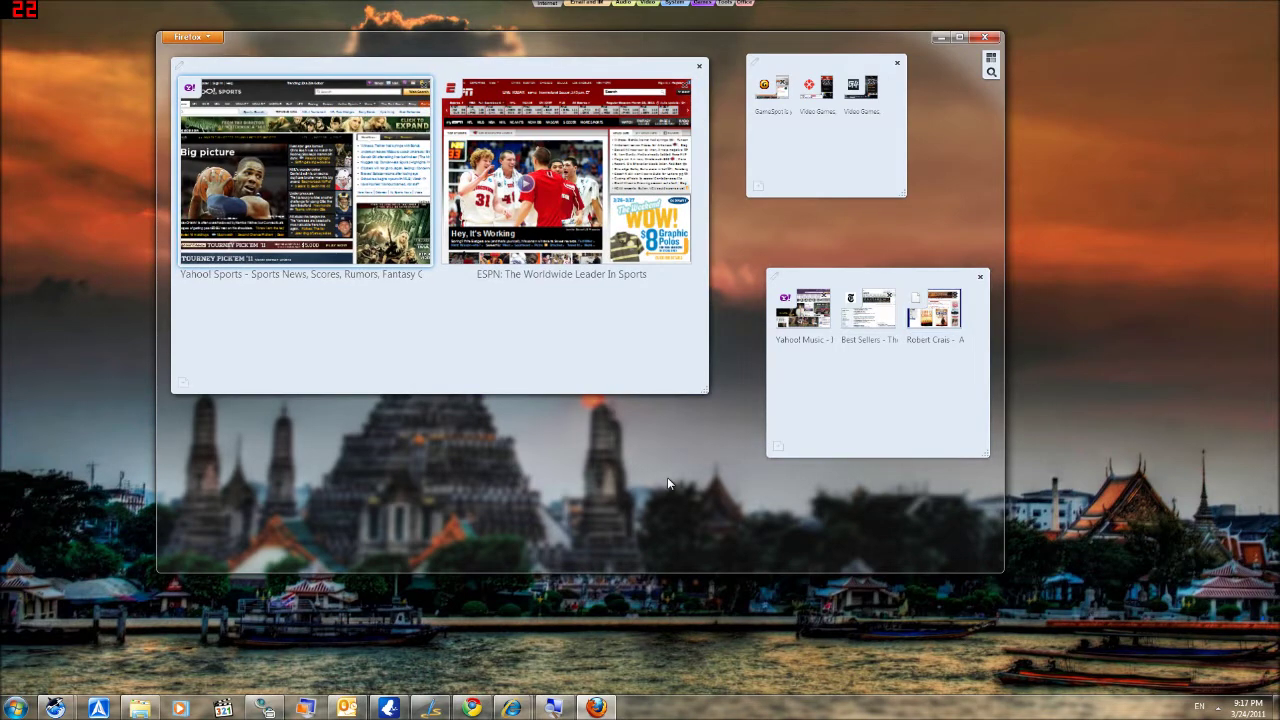
Open the sports group from its Yahoo! Sports tab and switch between the Yahoo! Sports and ESPN pages
left_click(281, 134)
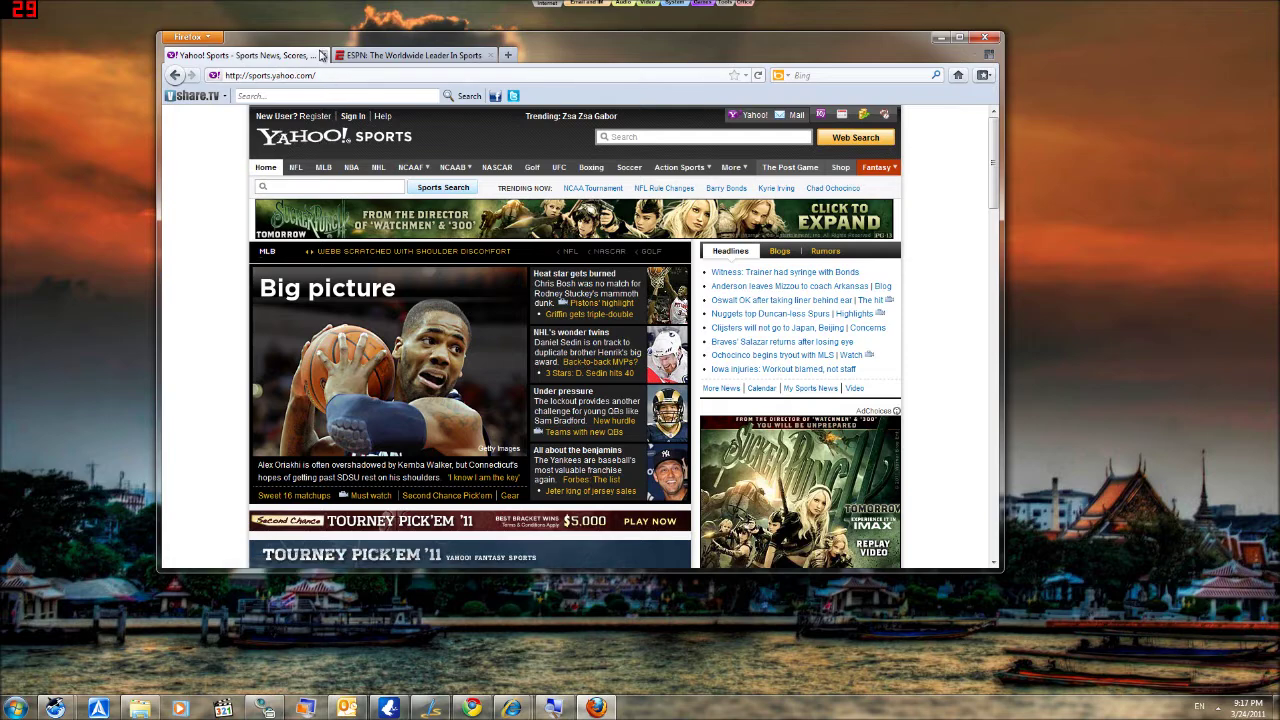
left_click(356, 57)
left_click(287, 57)
left_click(358, 57)
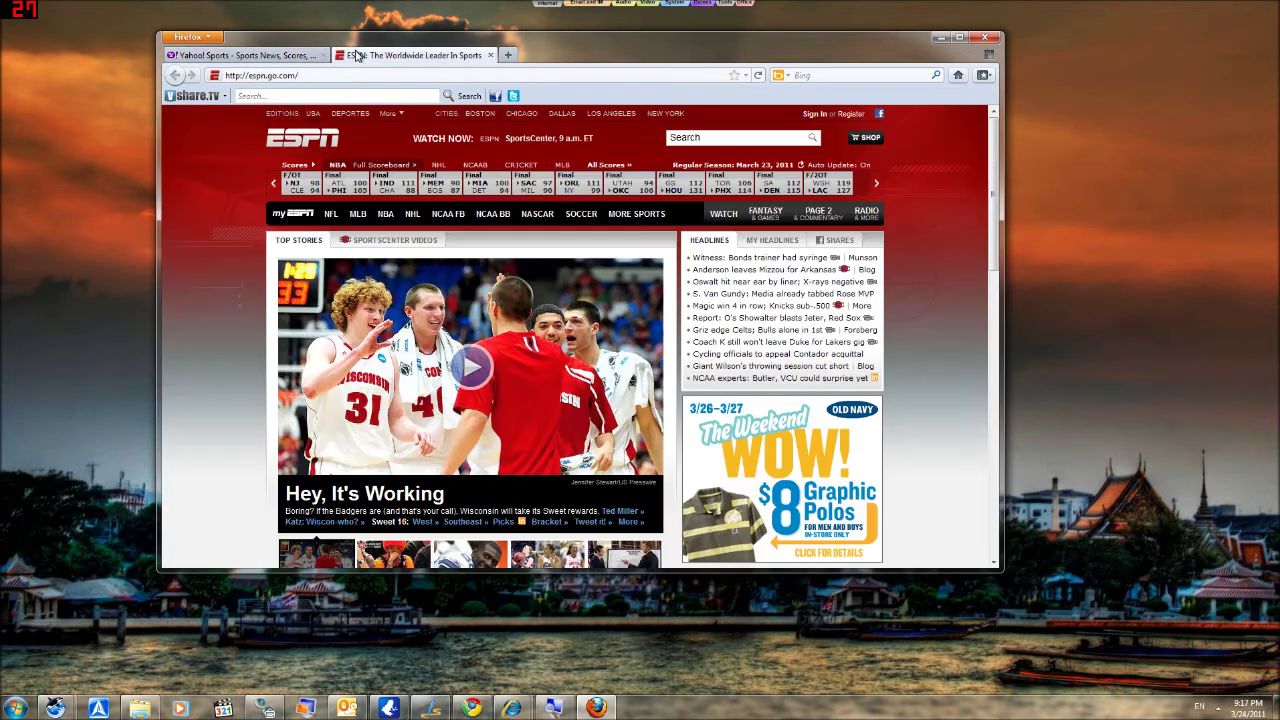
left_click(268, 57)
left_click(356, 57)
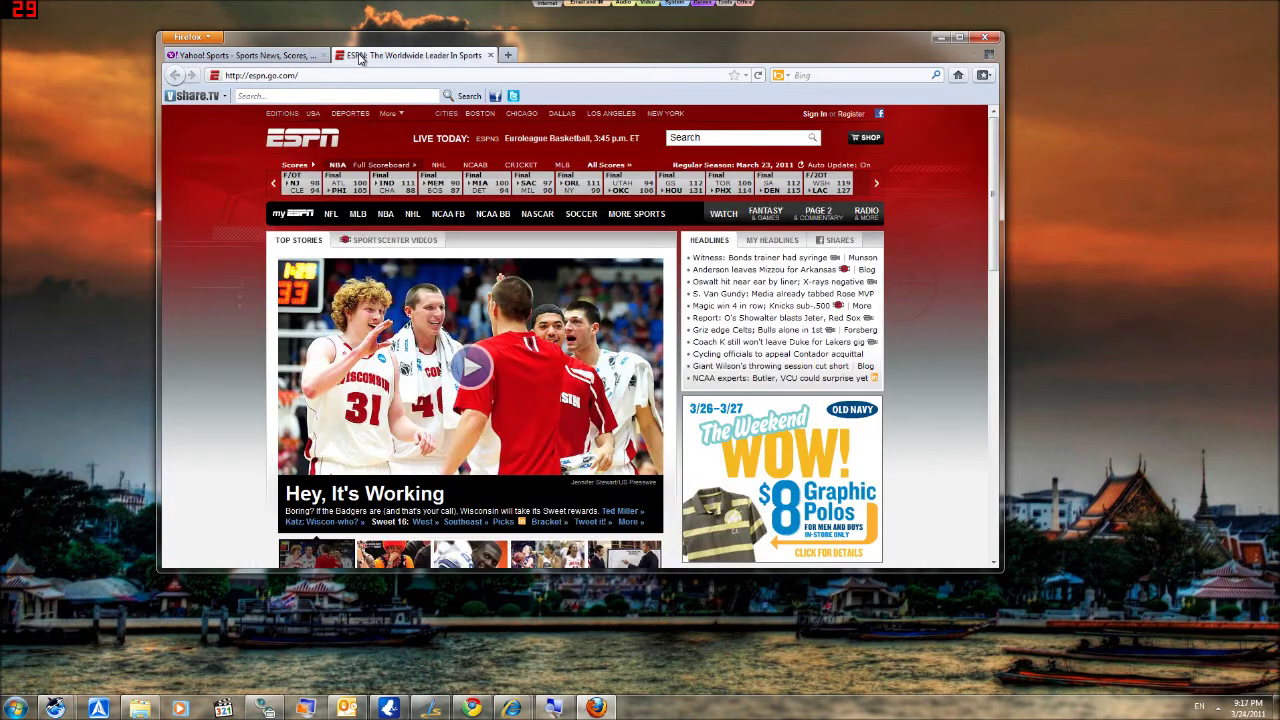
left_click(270, 58)
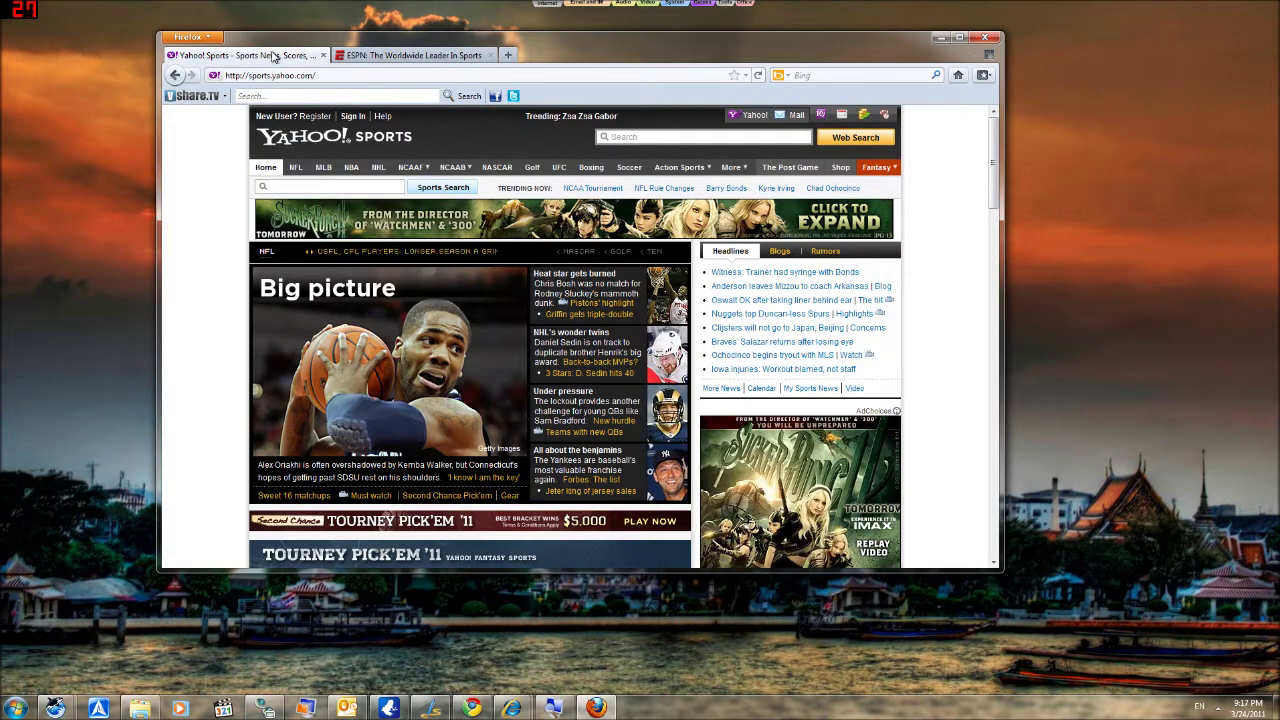
left_click(375, 58)
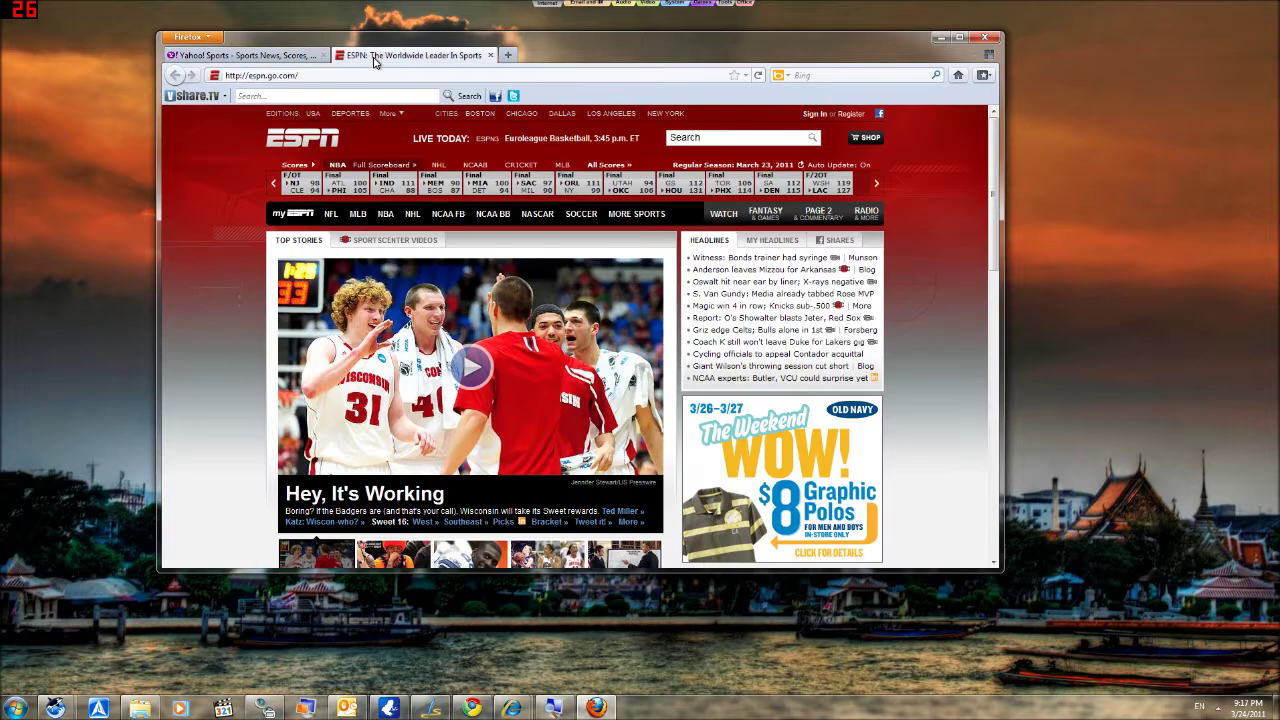
Return to the Tab Groups view, open the video game group and view its GameSpot, IGN and G4 tabs
key("ctrl+shift+e")
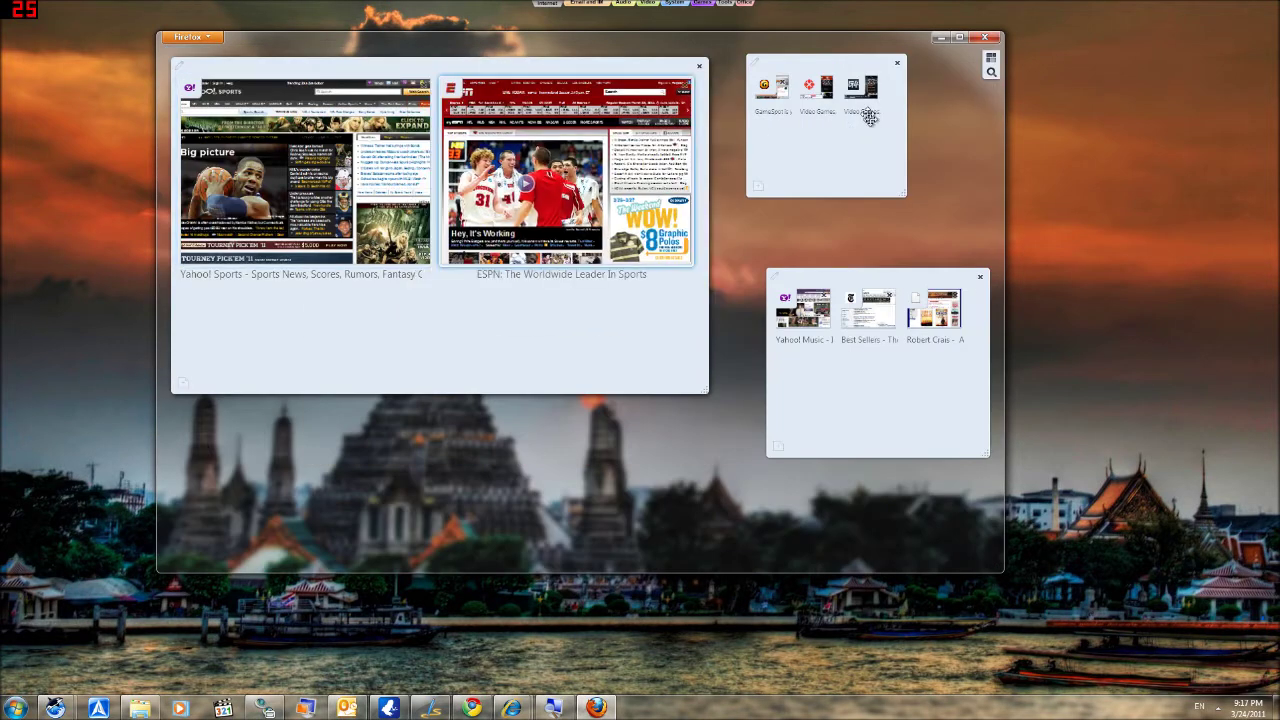
left_click(858, 92)
left_click(442, 58)
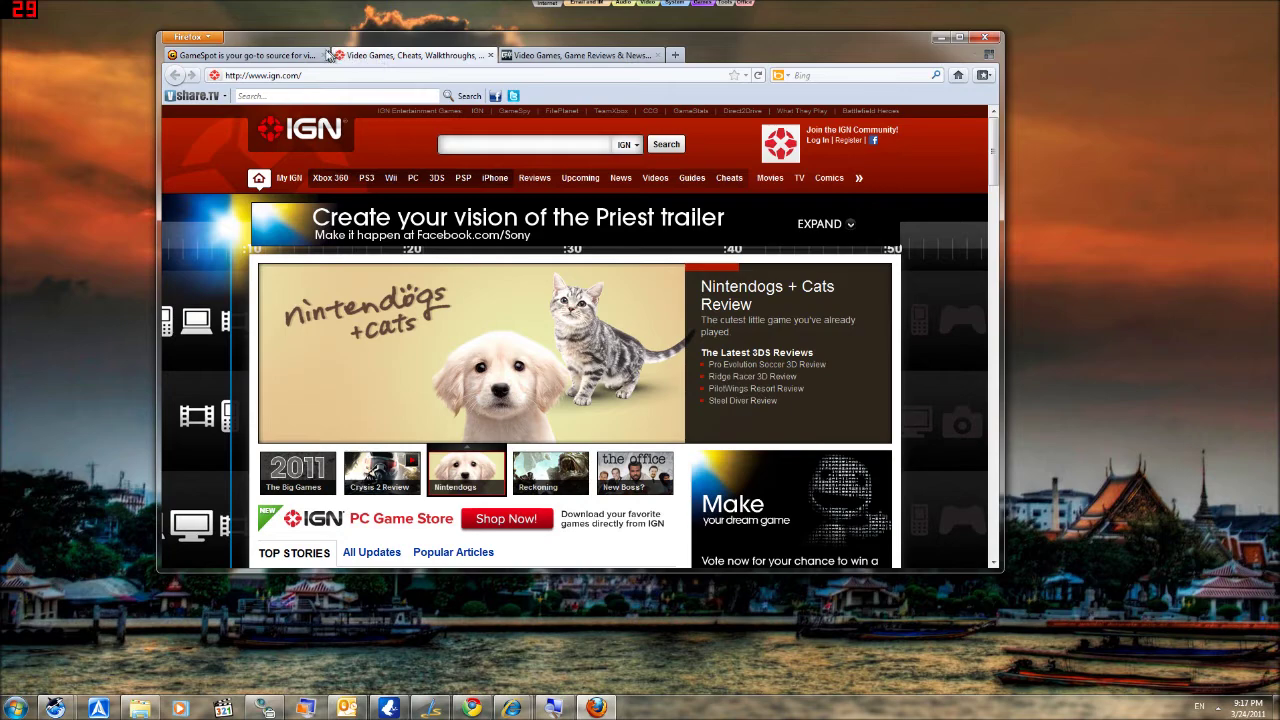
left_click(265, 57)
left_click(440, 56)
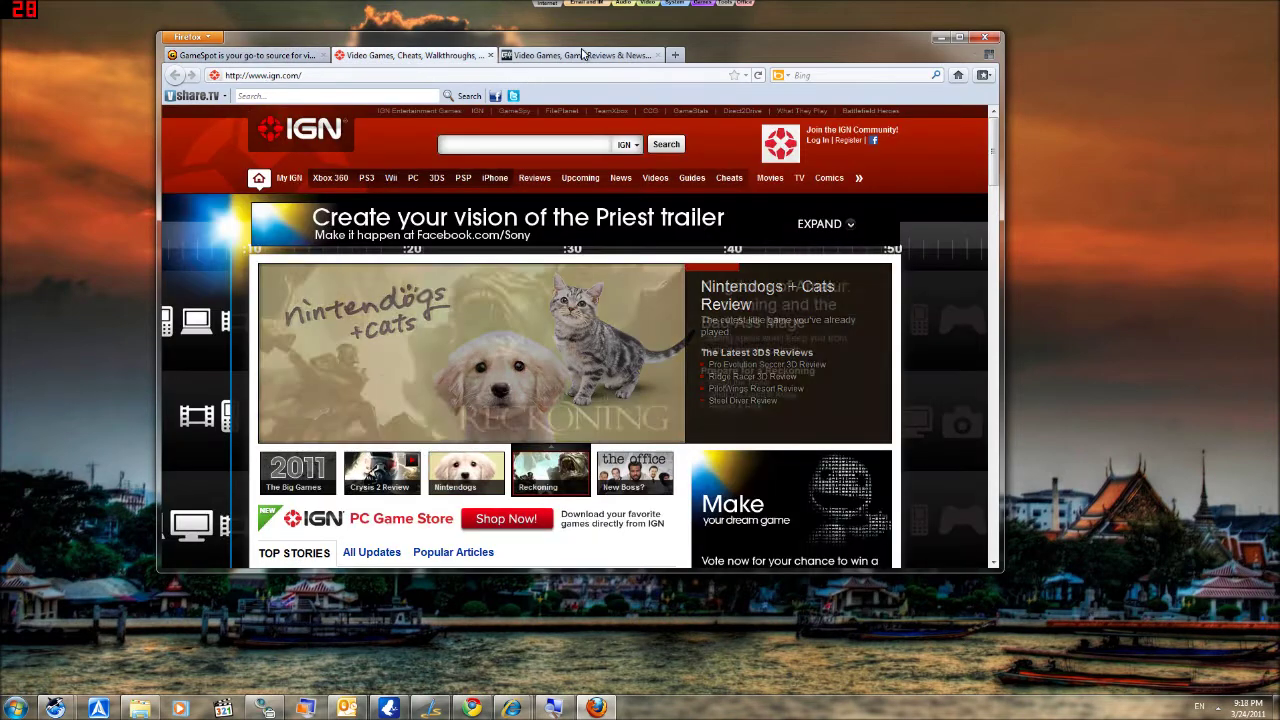
left_click(582, 55)
Switch to the music and books group through the Tab Groups view and view its Yahoo! Music, Best Sellers and Robert Crais tabs
key("ctrl+shift+e")
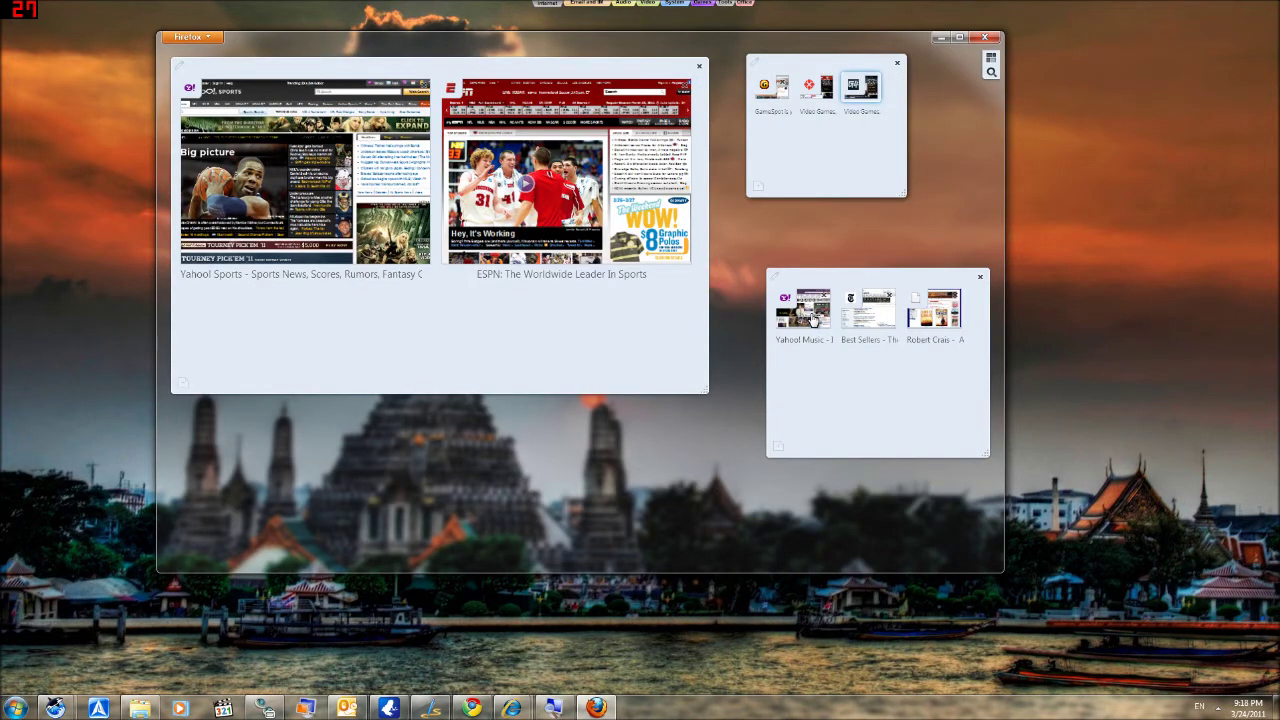
left_click(815, 318)
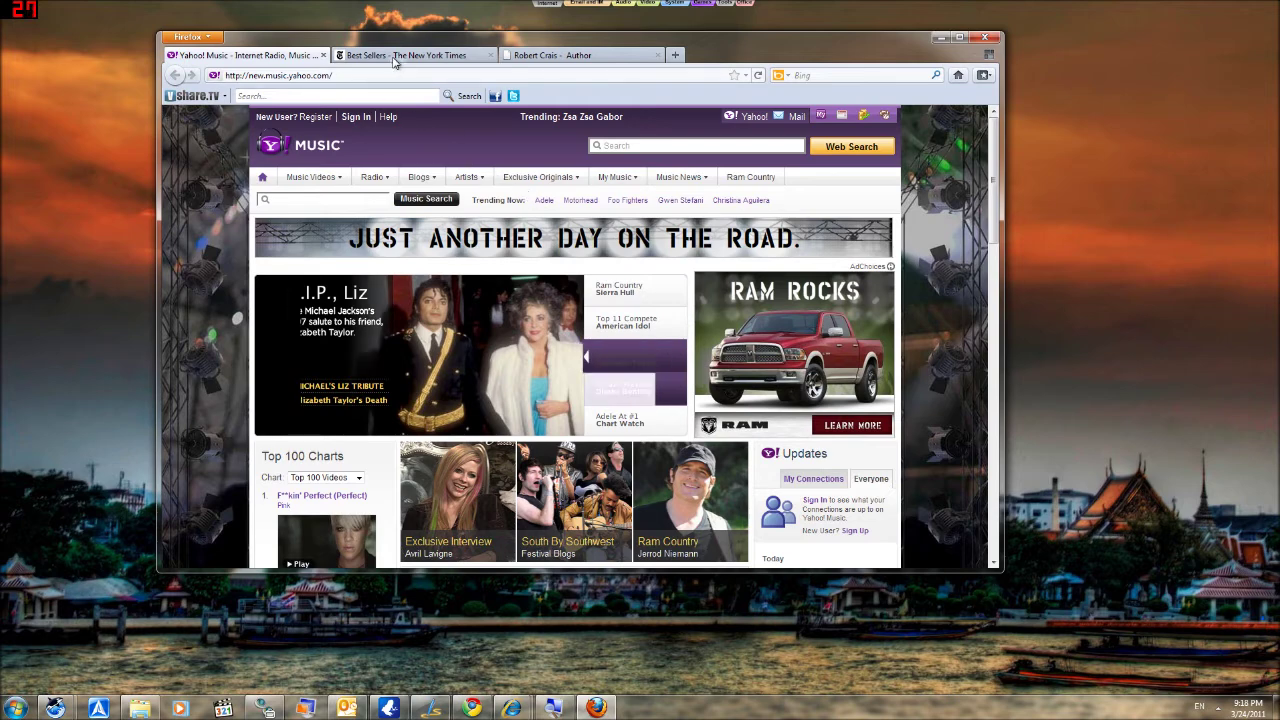
left_click(395, 57)
left_click(545, 57)
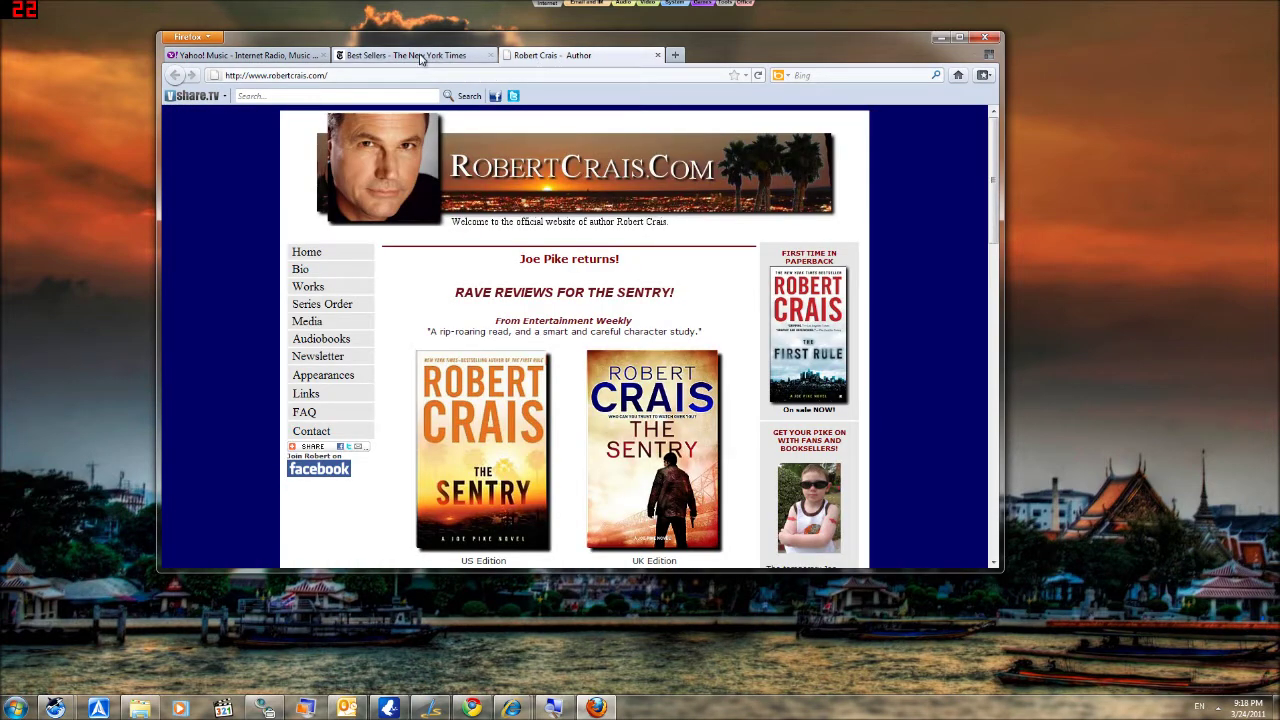
Move the Best Sellers, Yahoo! Music and Robert Crais tabs into the sports group in the Tab Groups view, then check the combined tabs
key("ctrl+shift+e")
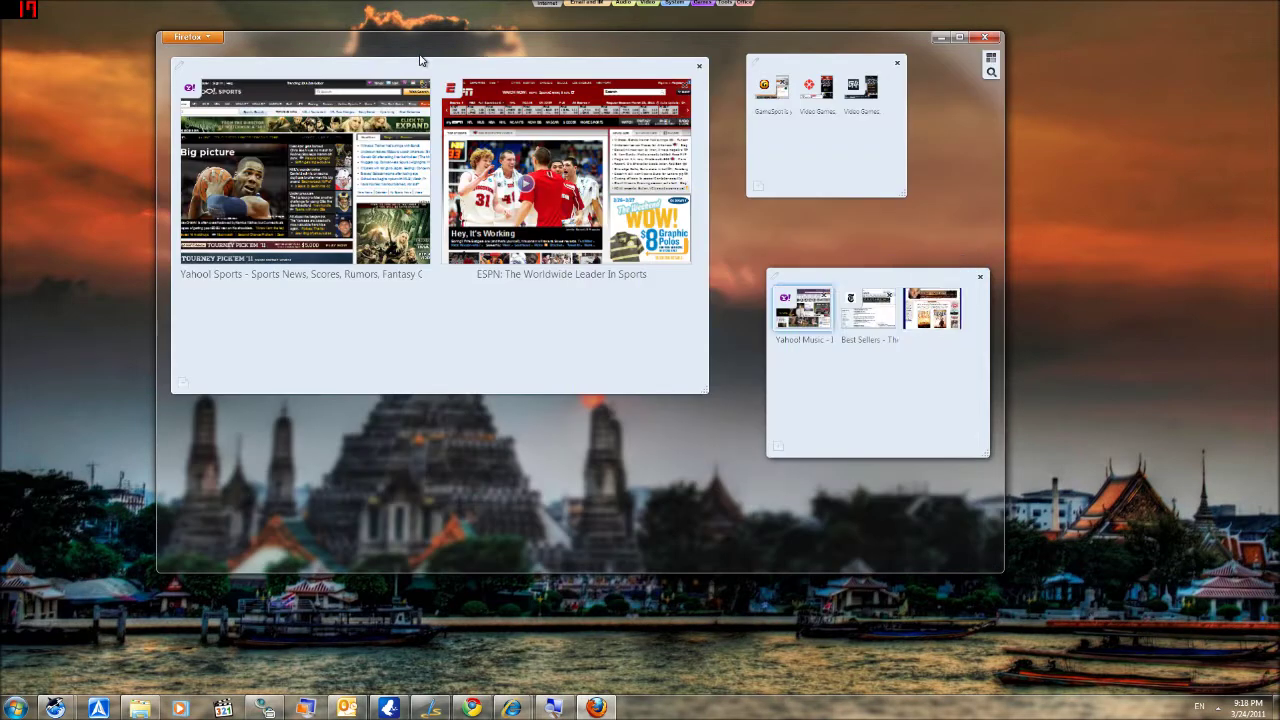
left_click_drag(872, 328, 550, 300)
left_click_drag(803, 312, 530, 270)
left_click(477, 272)
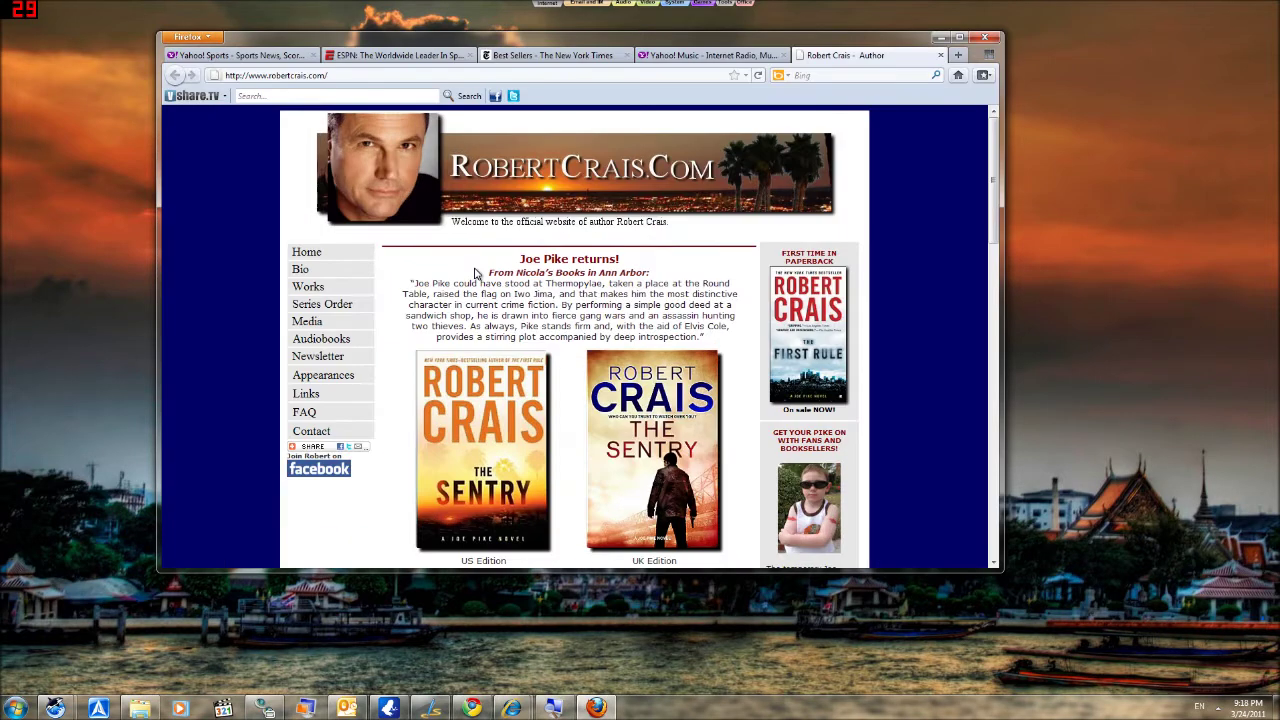
left_click(420, 58)
left_click(546, 58)
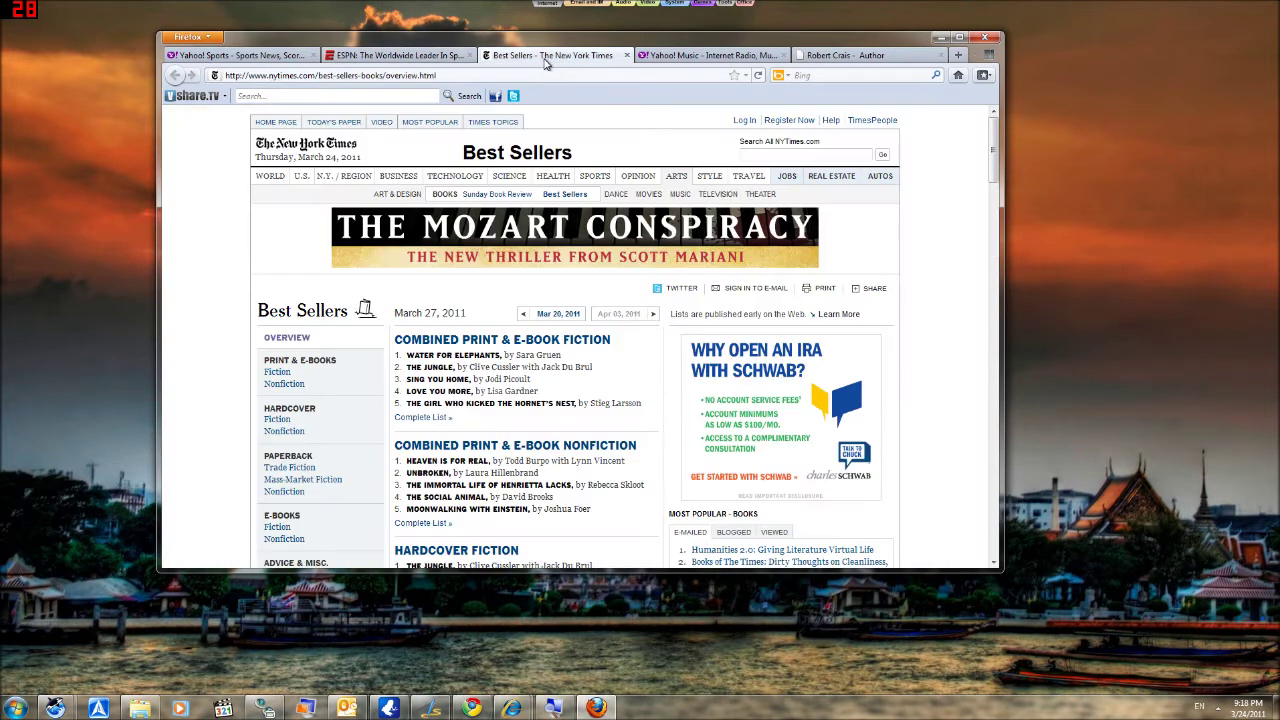
In the Tab Groups view, separate the Robert Crais, Best Sellers and Yahoo! Music tabs from the sports group into their own group
key("ctrl+shift+e")
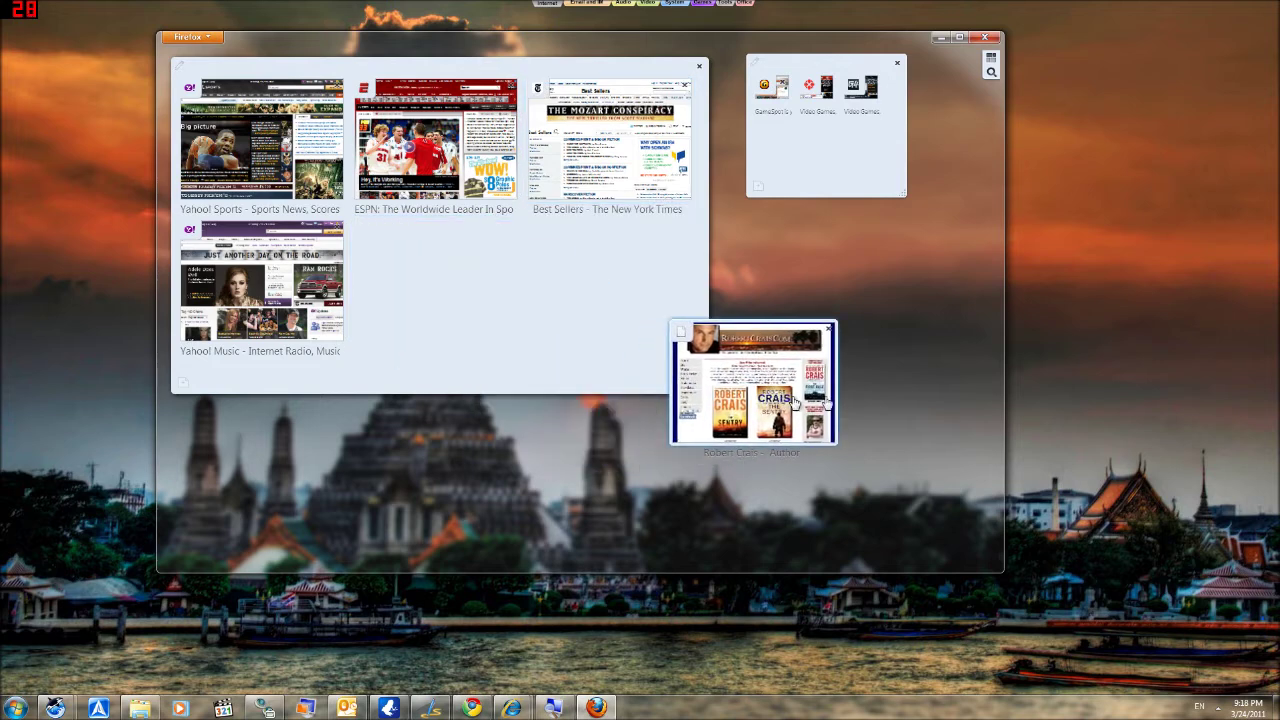
left_click_drag(680, 190, 890, 385)
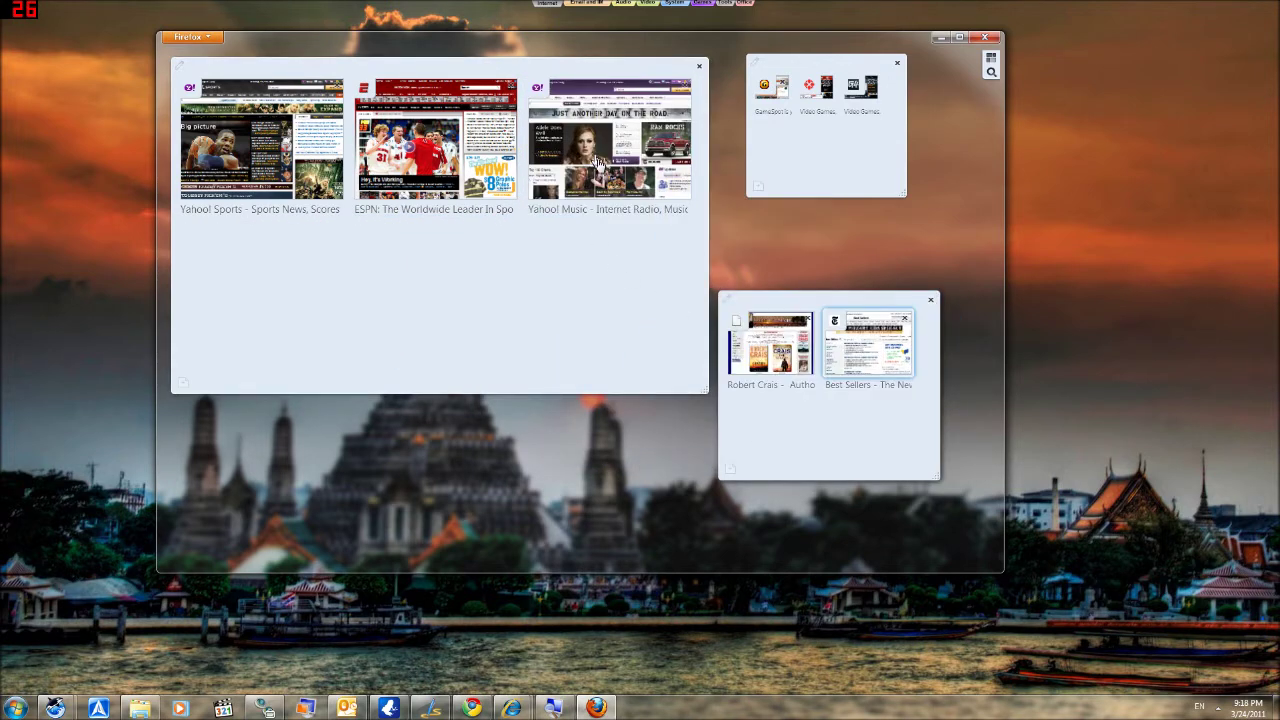
left_click_drag(598, 170, 826, 415)
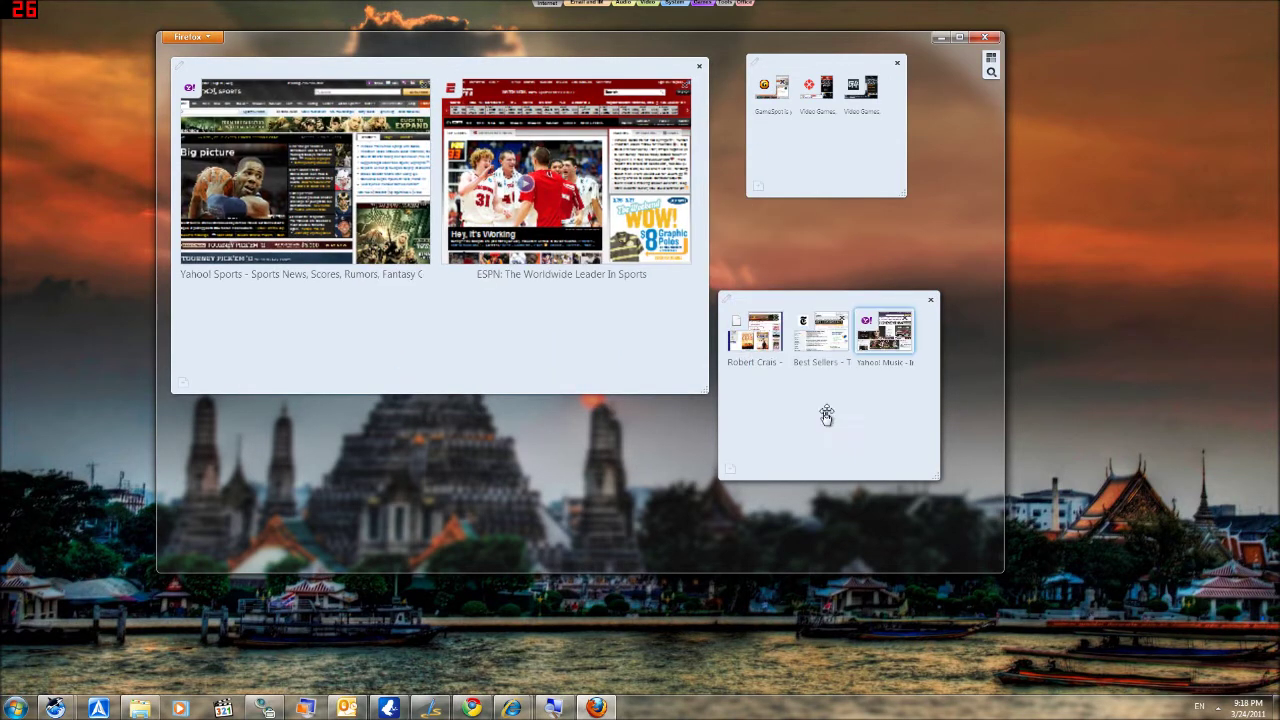
Close the music and books group and the video game group in the Tab Groups view, then restore the video game group
left_click(931, 303)
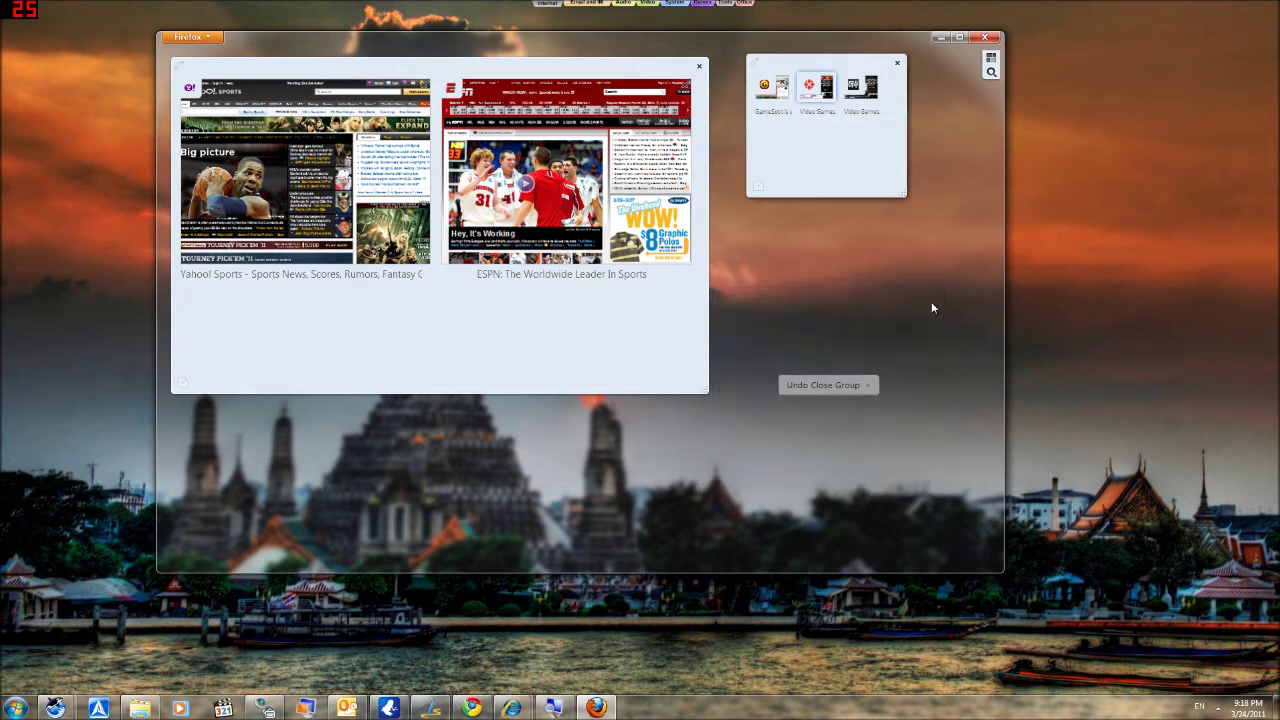
left_click(897, 64)
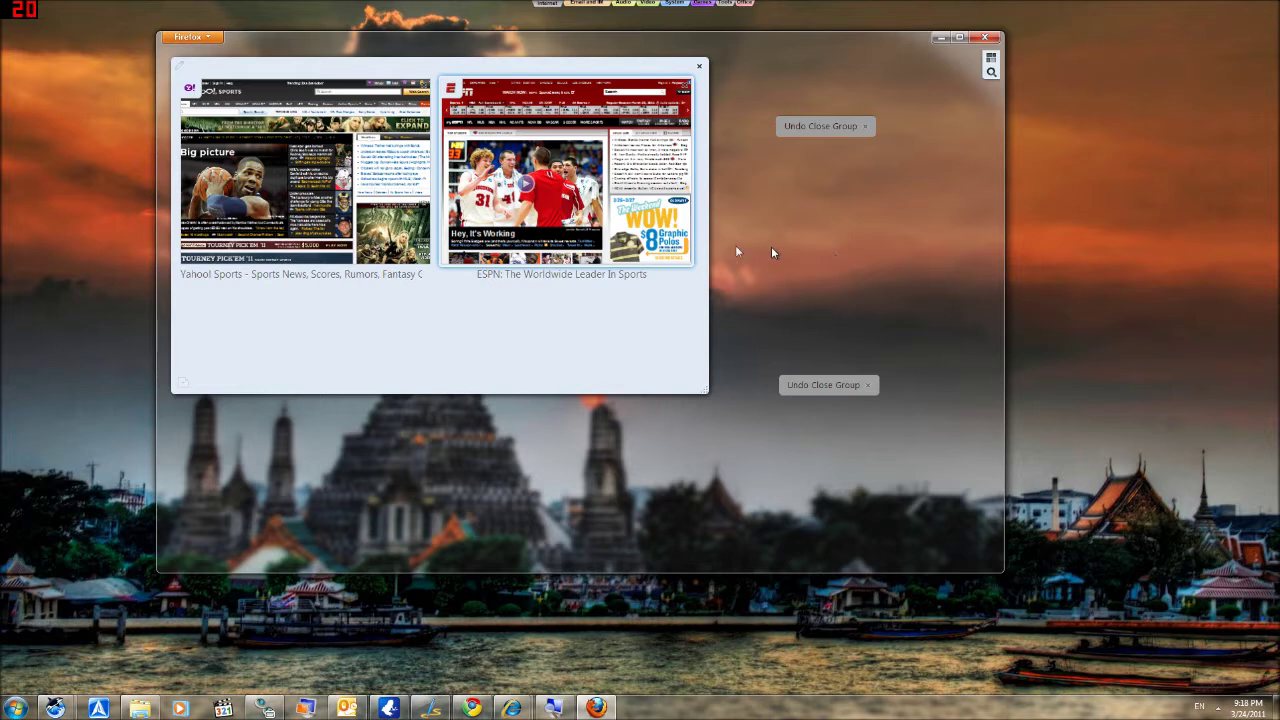
left_click(846, 132)
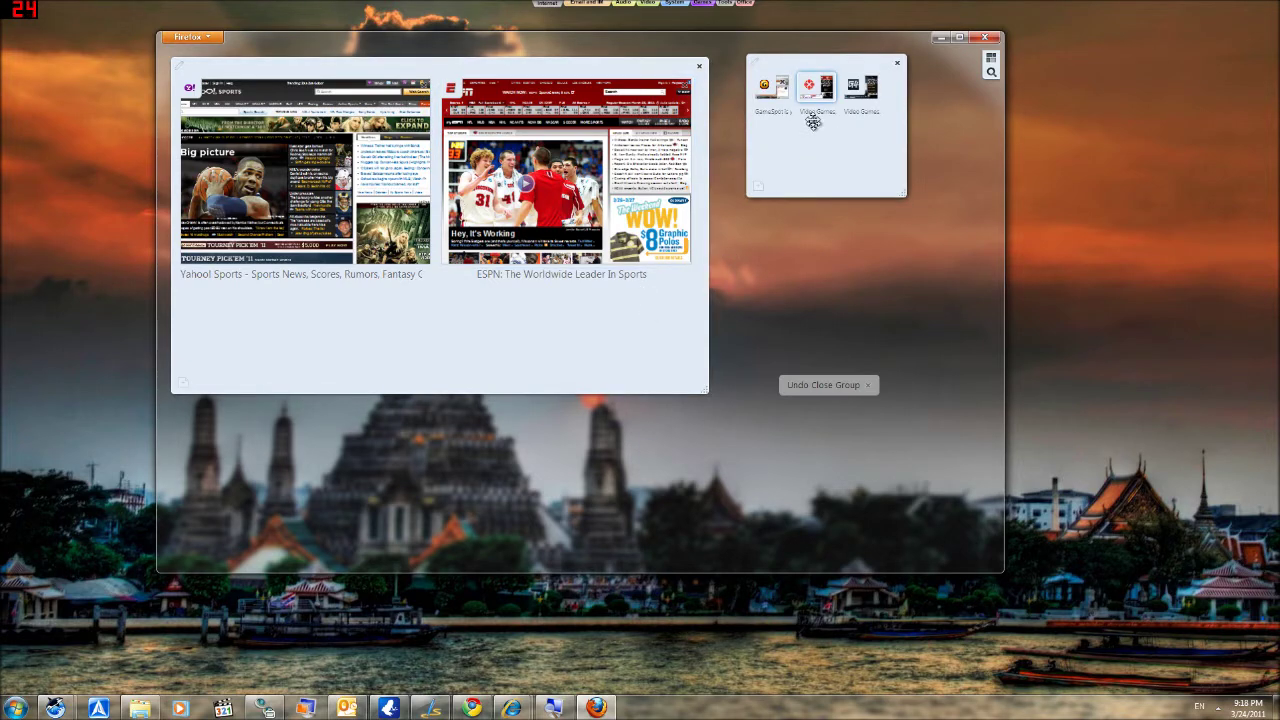
Open the video game group's IGN tab, load e-31.blogspot.com in it, and follow the Elvis-Virtus banner in the Page Directory
left_click(815, 96)
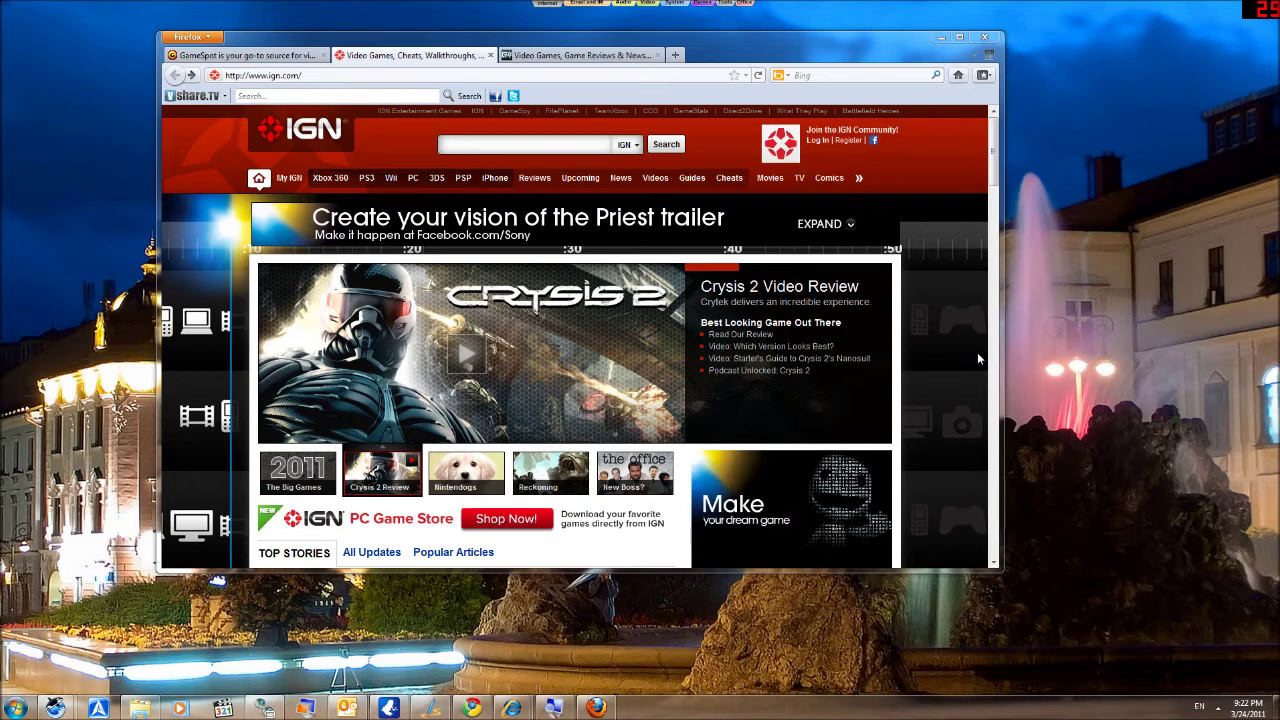
left_click(571, 77)
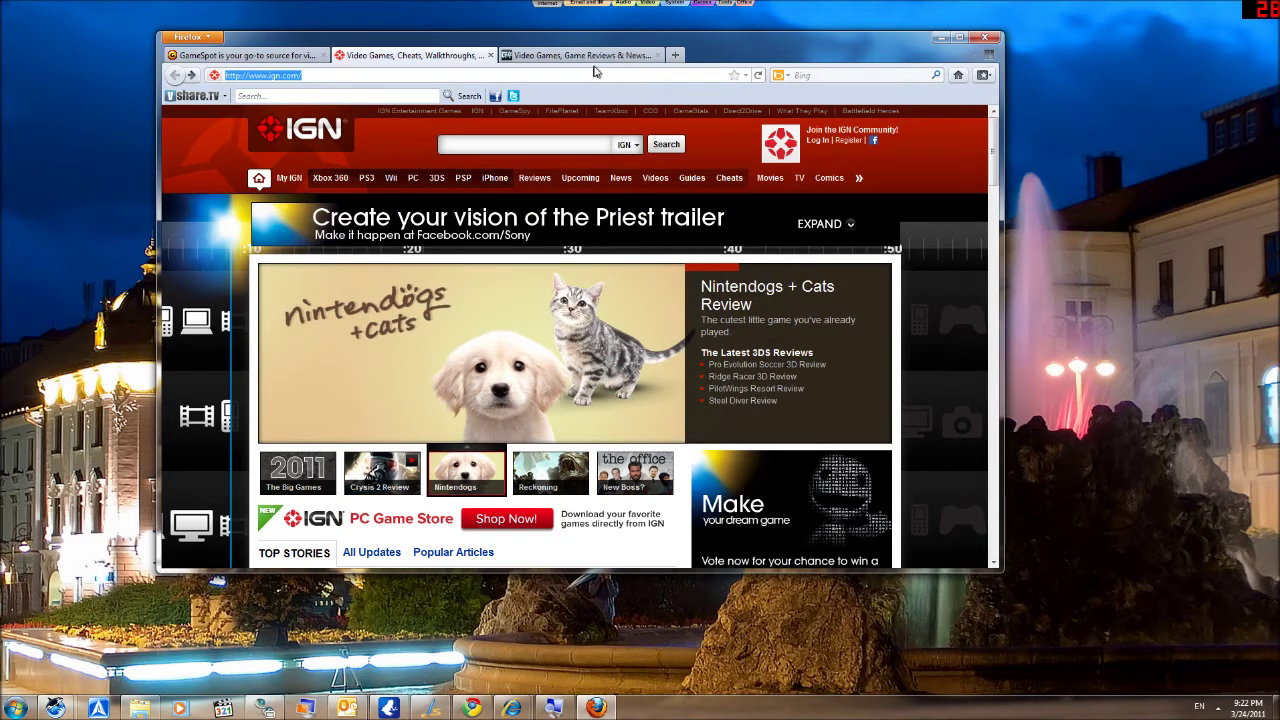
type("e-31")
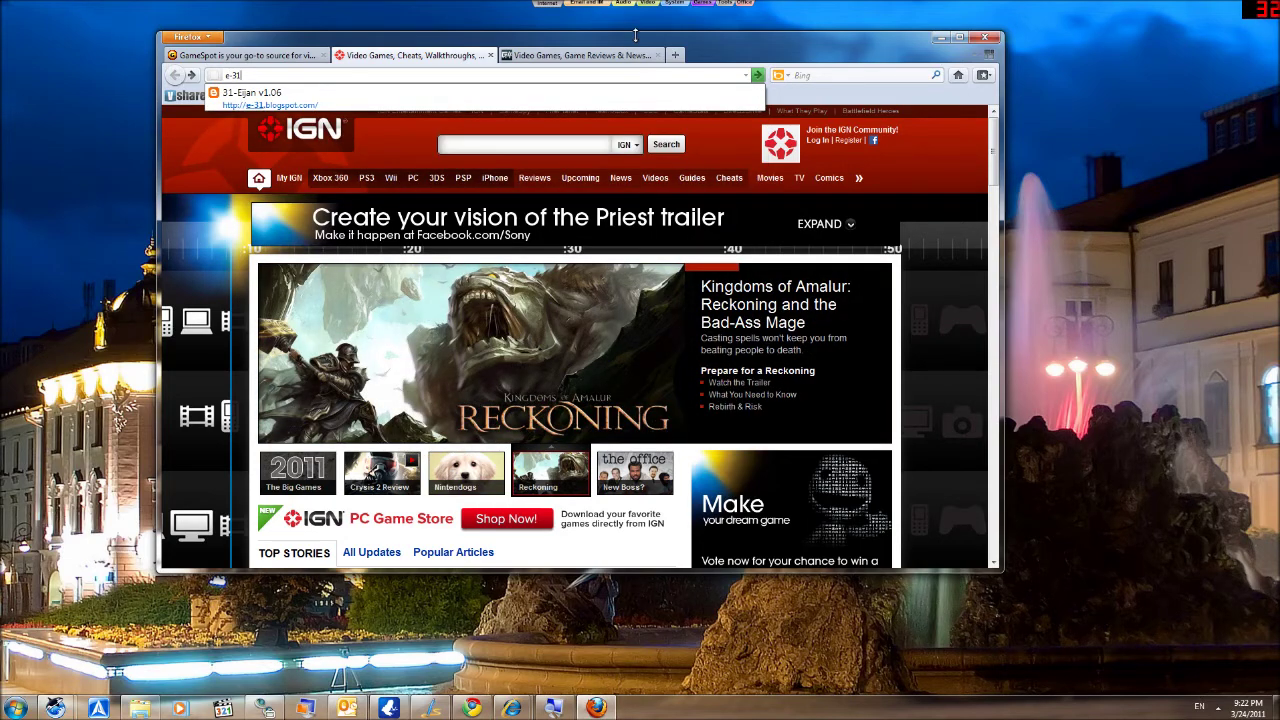
type(".blogspot.com")
key("Return")
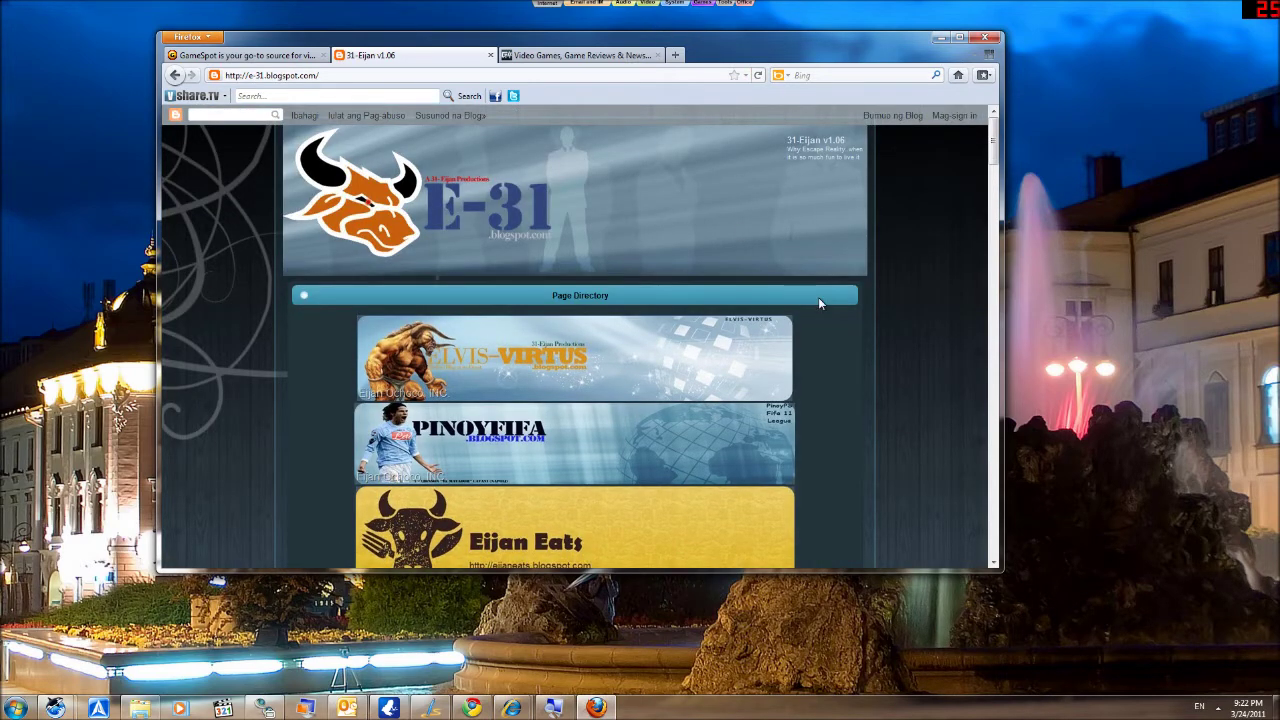
left_click(555, 370)
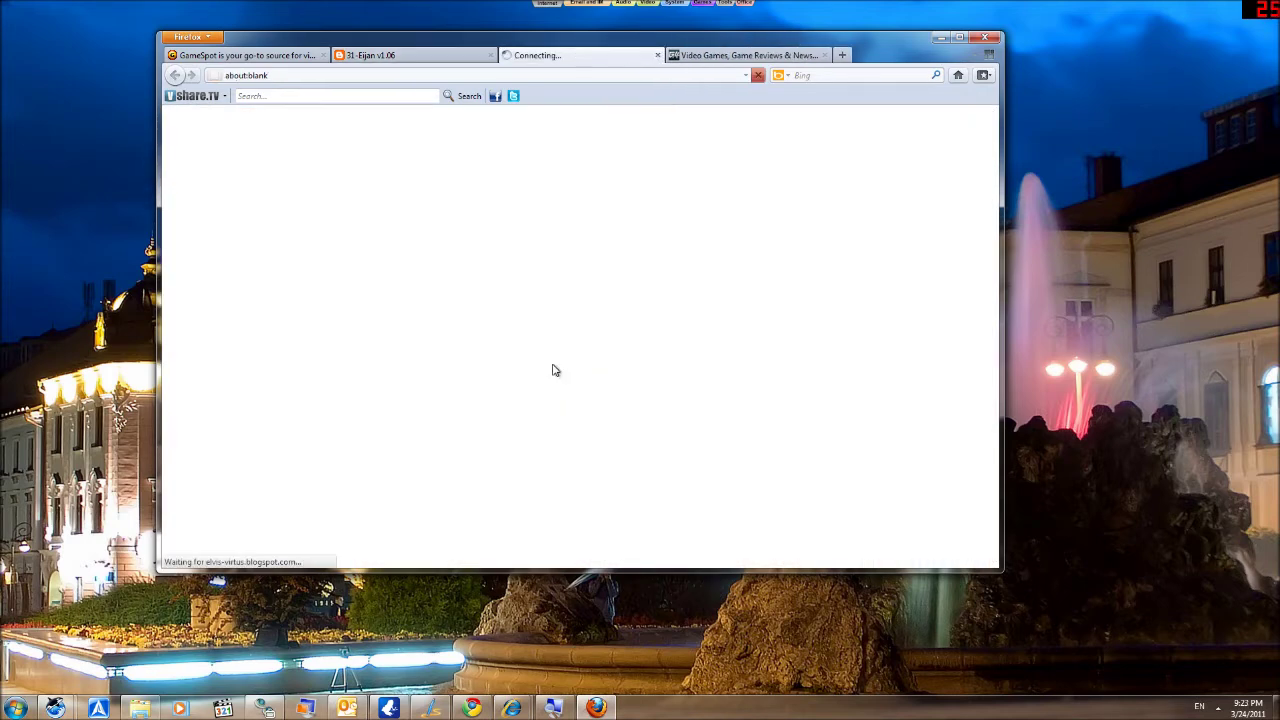